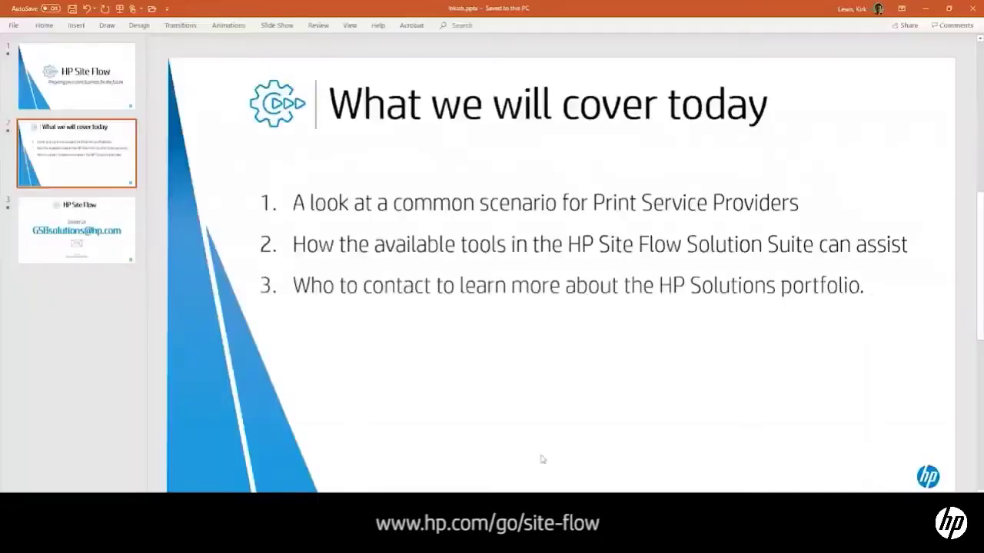
# - Switch to PrintOS Site Flow in Chrome and refresh the list of all orders
pyautogui.moveTo(123, 538)
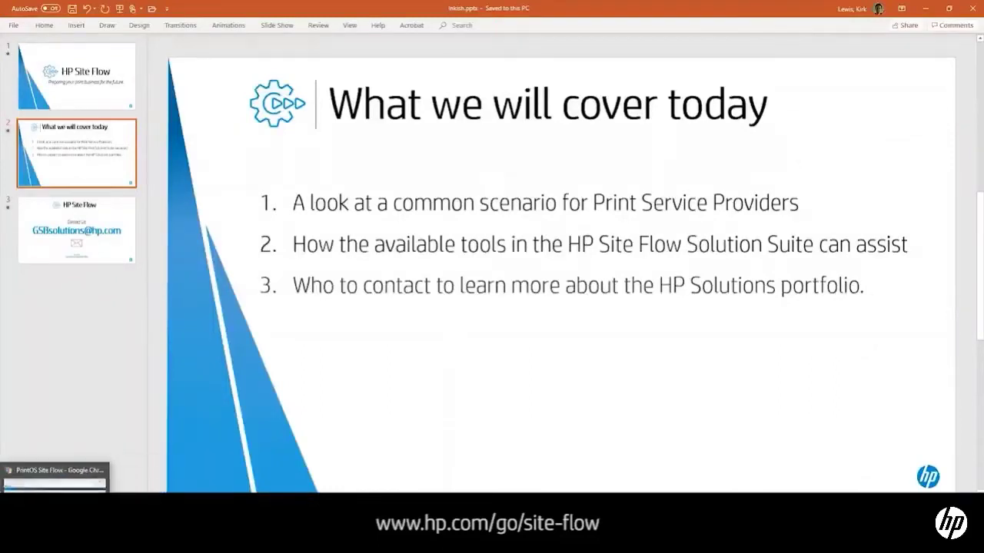
pyautogui.click(54, 538)
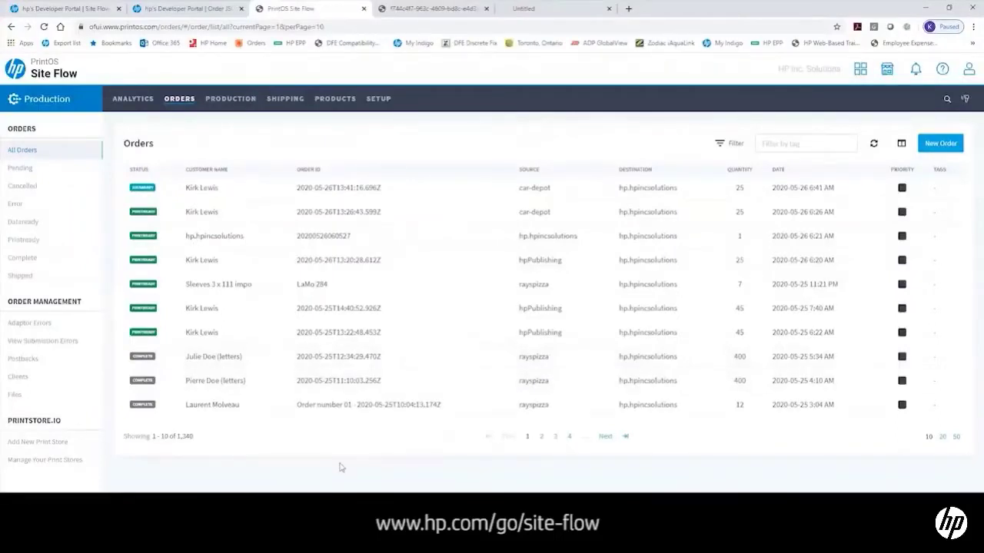
pyautogui.click(874, 146)
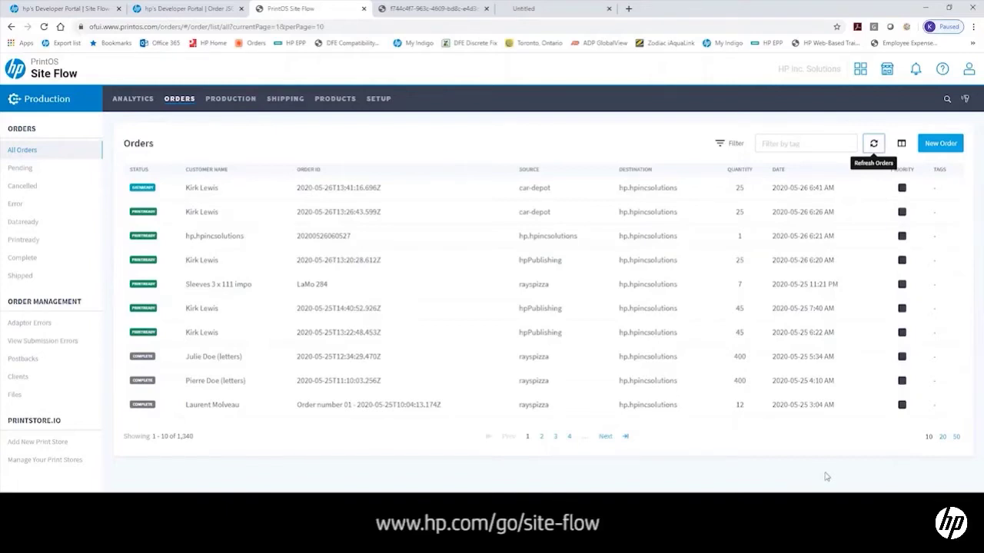
pyautogui.click(876, 144)
# - Review the table of contents and base URLs in the Site Flow API documentation on the HP Developers site
pyautogui.click(83, 14)
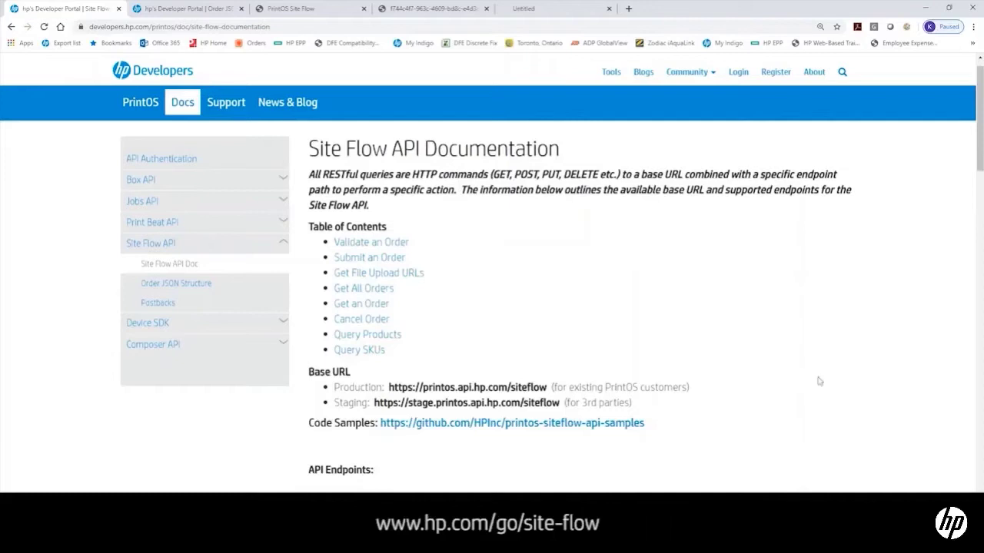
pyautogui.scroll(-2, 819, 380)
pyautogui.scroll(2, 817, 380)
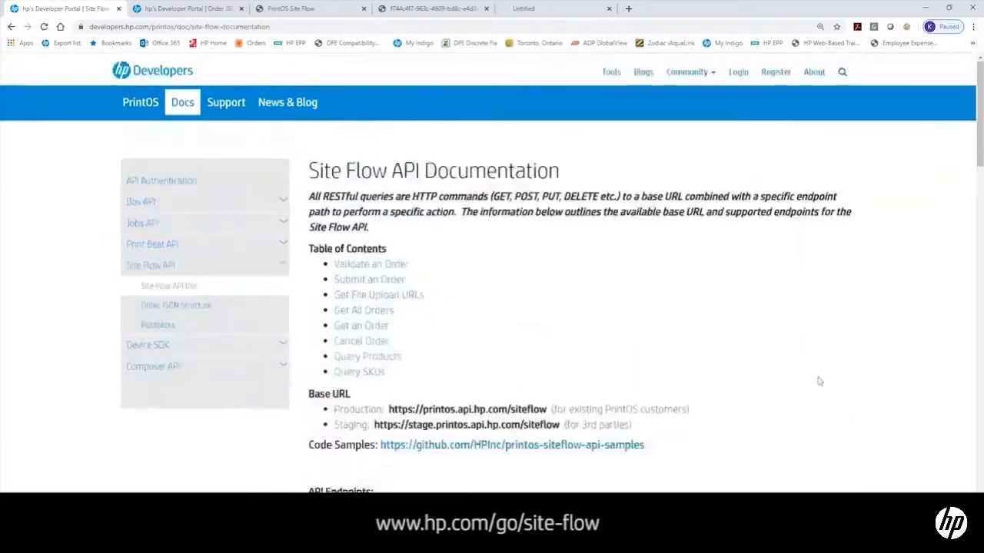
# - Refresh the Site Flow orders and open the newest car-depot order with its Medical Signage production jobs expanded
pyautogui.click(320, 14)
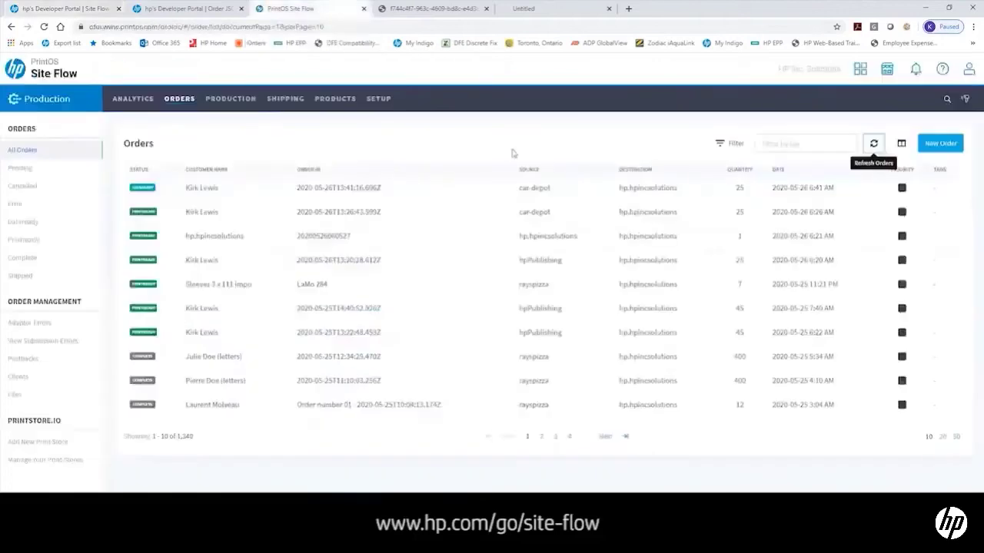
pyautogui.click(863, 145)
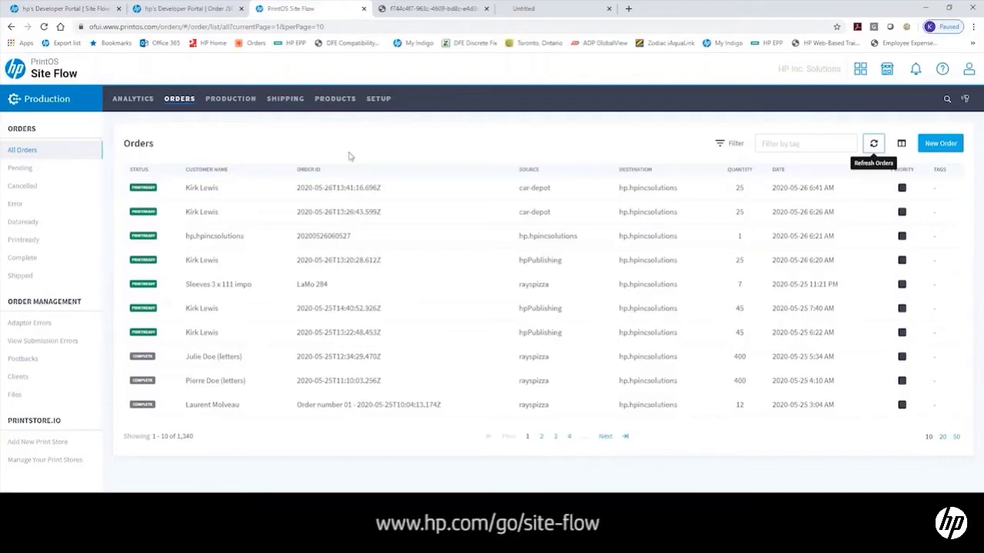
pyautogui.click(322, 185)
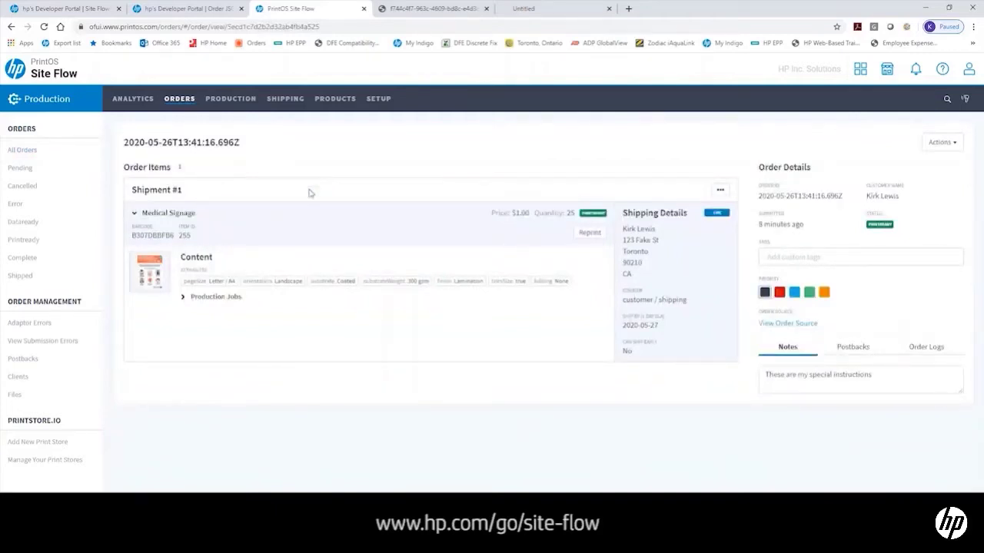
pyautogui.click(182, 300)
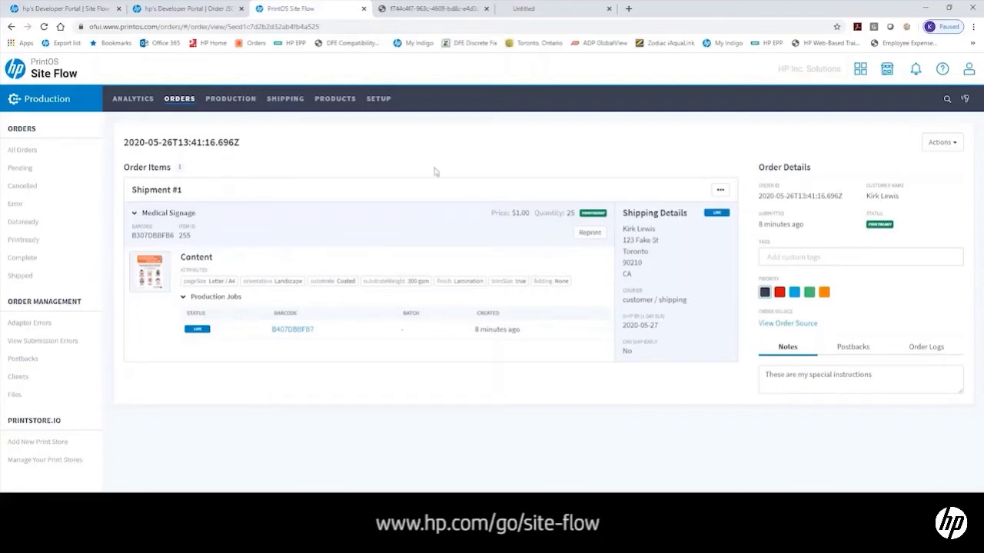
# - Examine the open batch ticket for 736 / 1 and the COVID-19 poster job ticket PDF
pyautogui.click(548, 8)
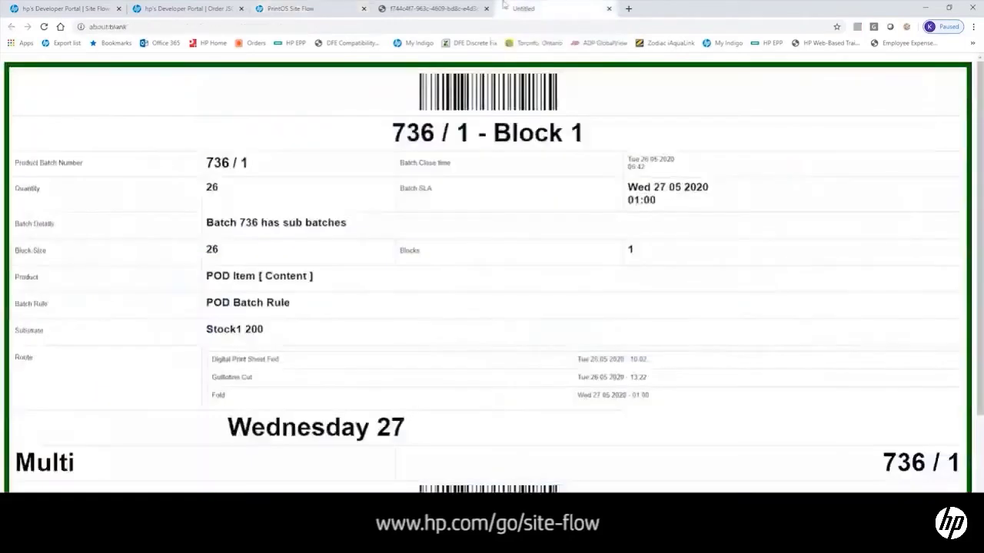
pyautogui.click(435, 7)
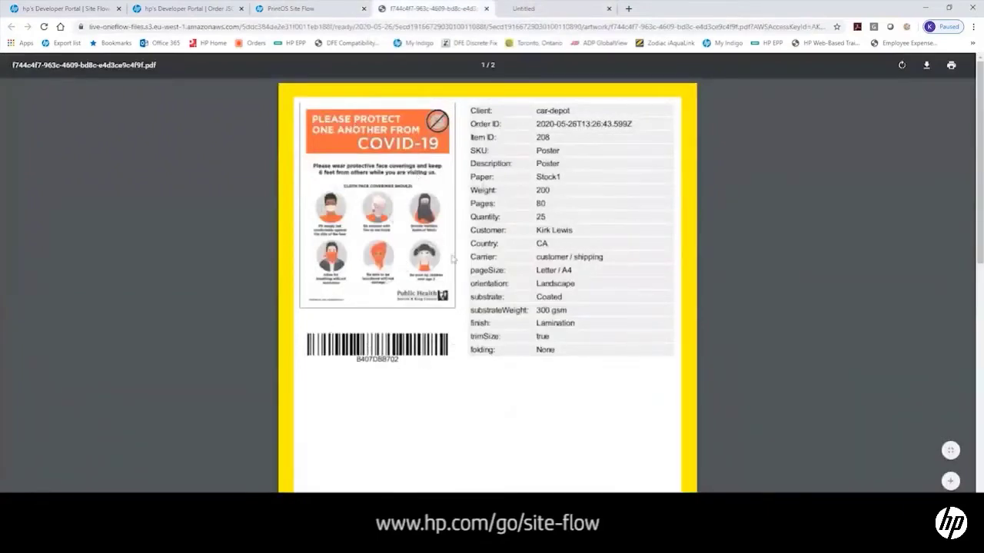
pyautogui.click(538, 8)
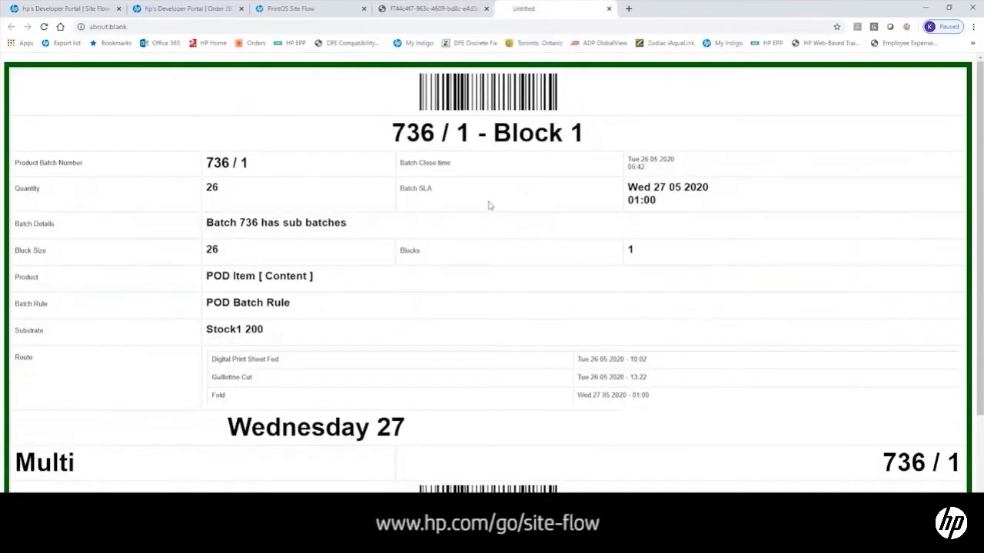
pyautogui.scroll(-3, 489, 205)
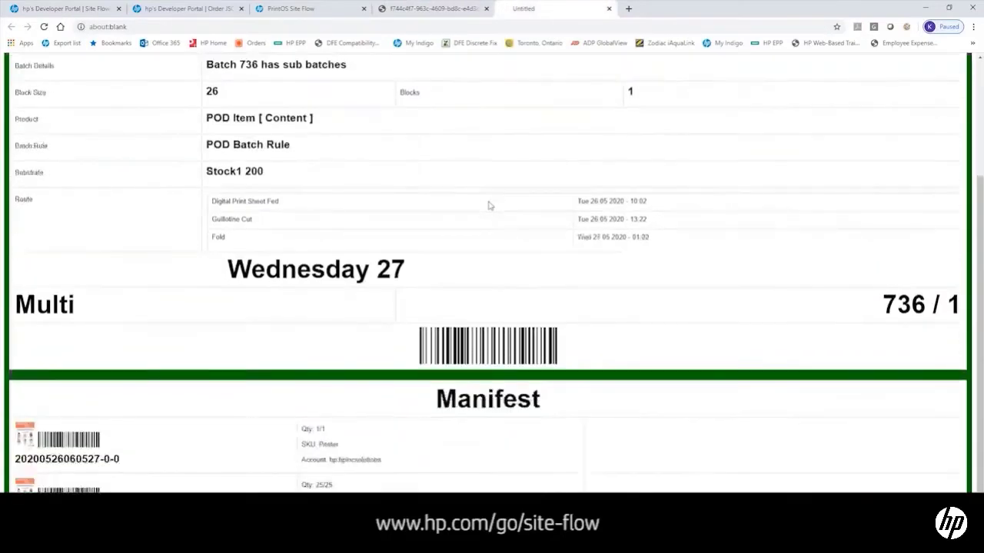
pyautogui.scroll(3, 489, 205)
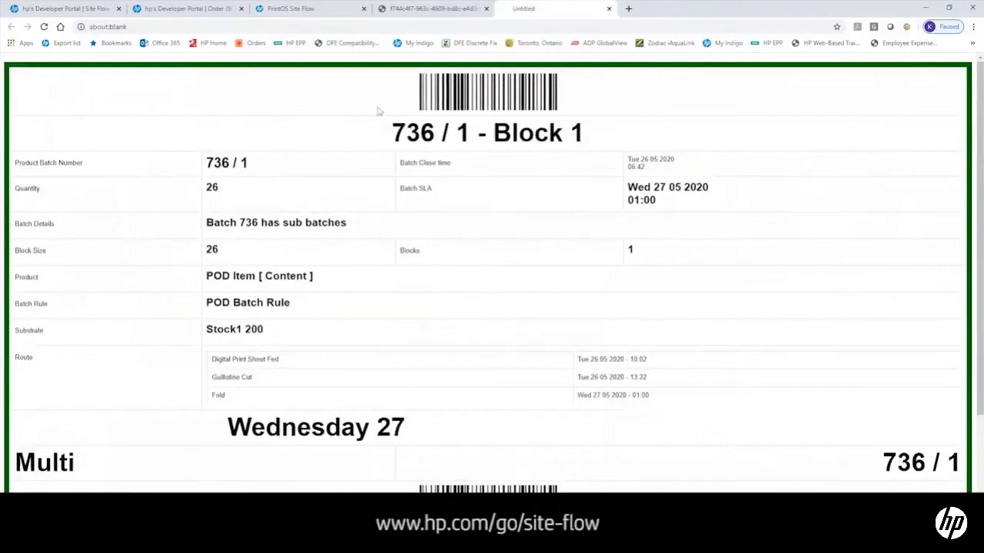
# - In Site Flow's Digital Print Sheet Fed work queue, send batch 736 POD Item to the HP Indigo 12000 Production Pro
pyautogui.click(313, 9)
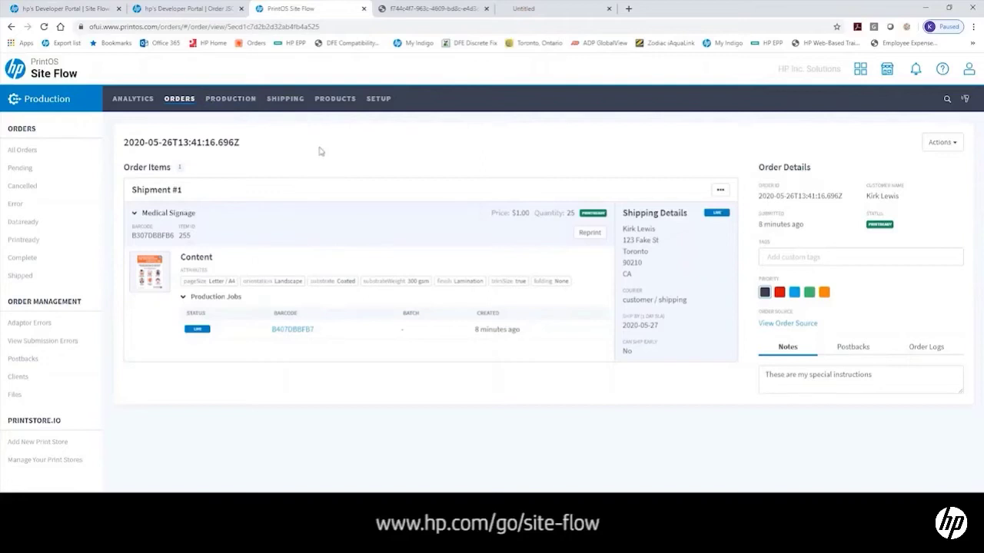
pyautogui.click(240, 103)
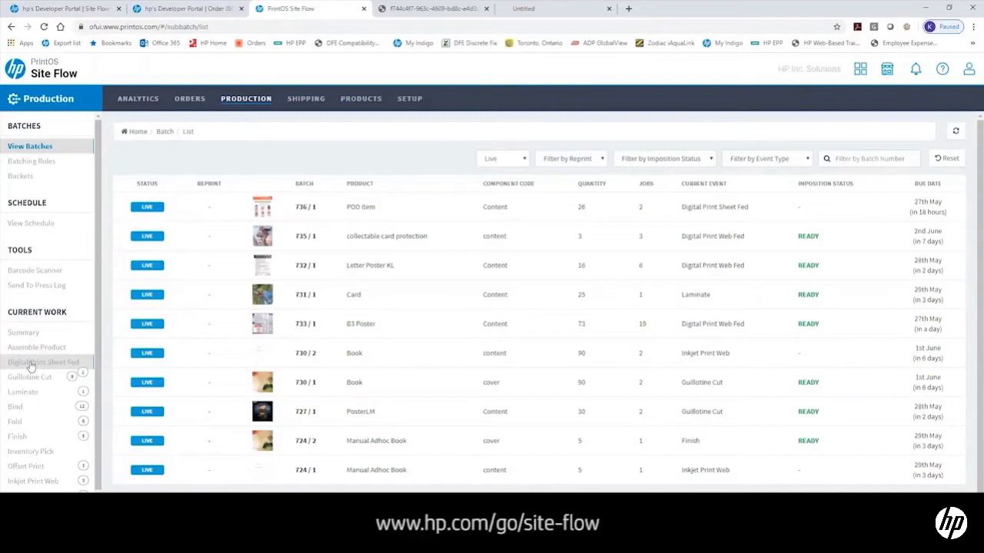
pyautogui.click(31, 364)
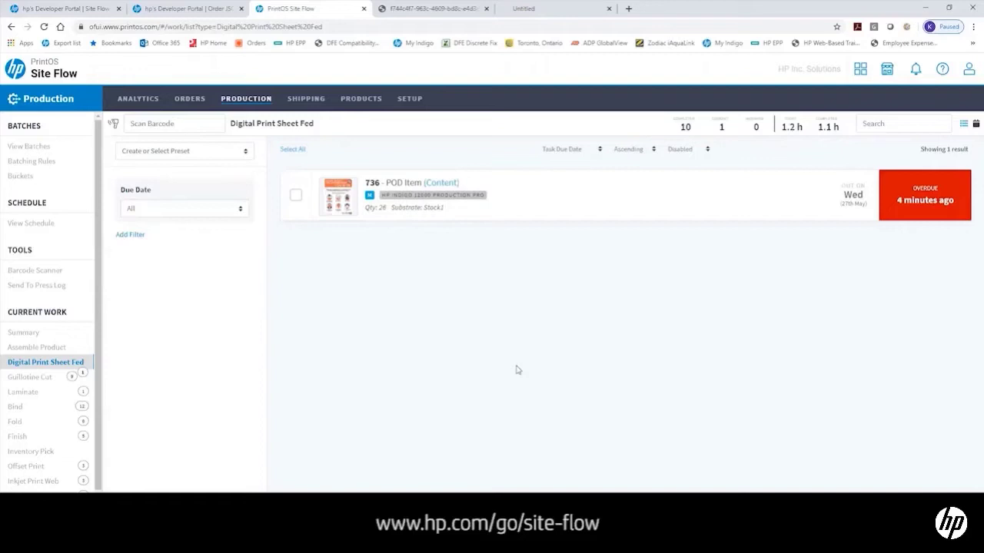
pyautogui.click(532, 180)
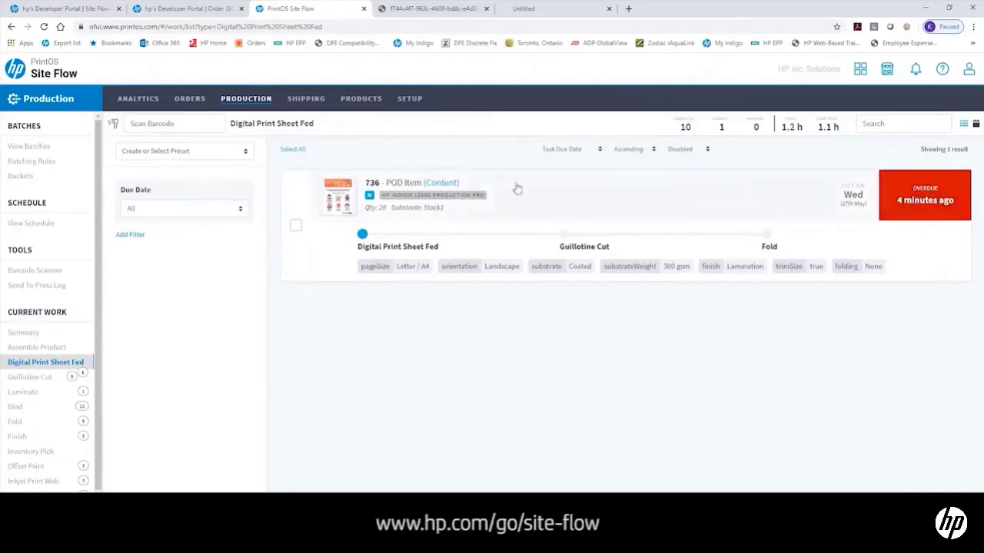
pyautogui.click(294, 228)
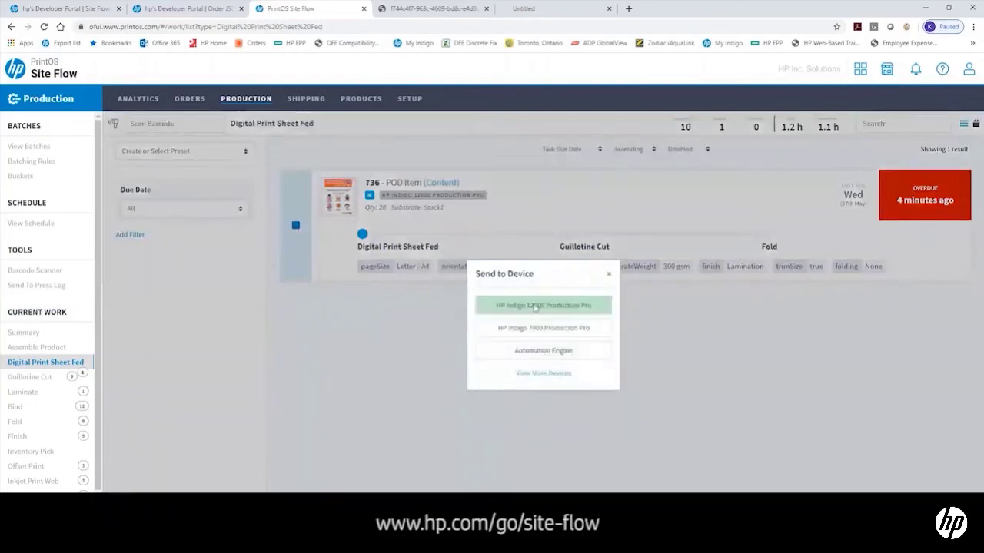
pyautogui.click(542, 306)
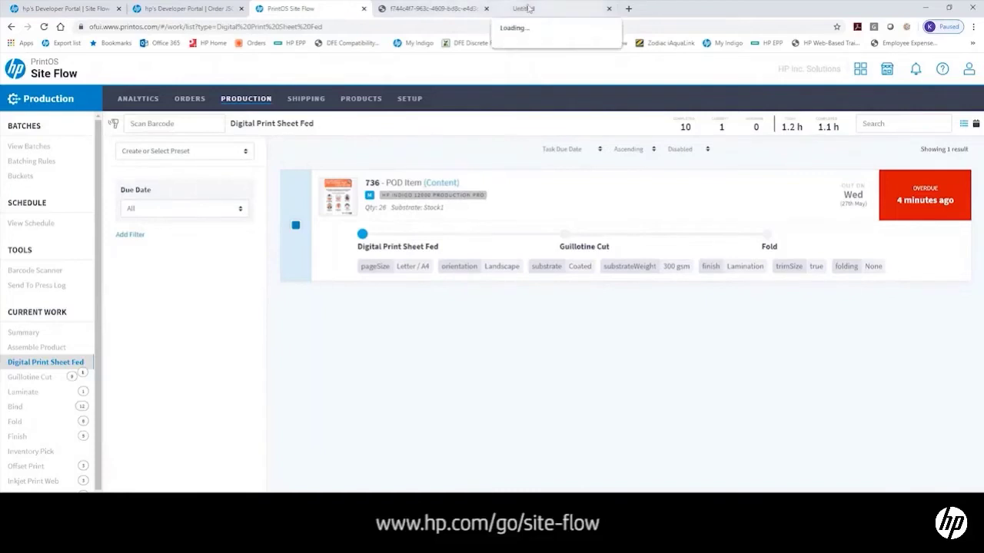
# - Check the production route and manifest on the batch ticket for 736 / 1
pyautogui.scroll(-1, 452, 243)
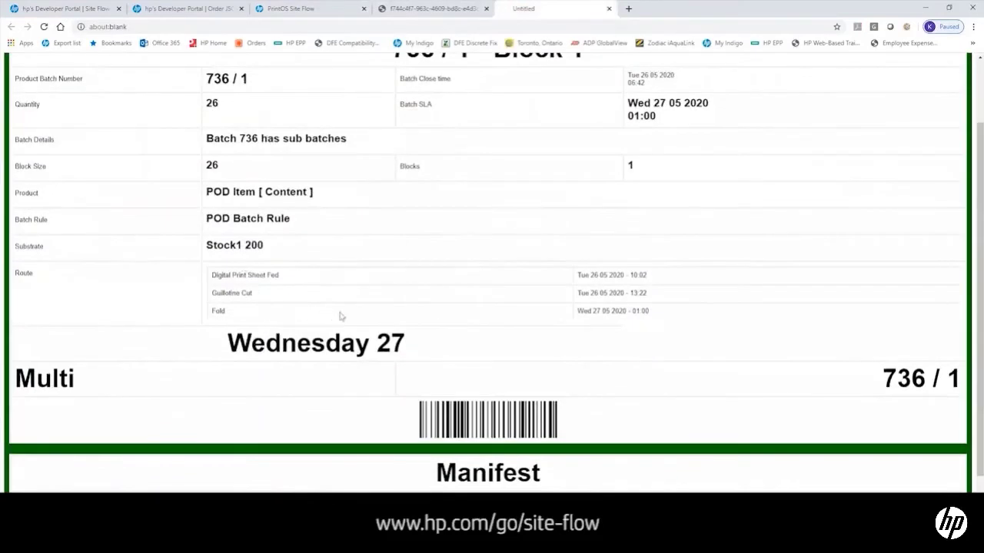
pyautogui.scroll(-1, 342, 315)
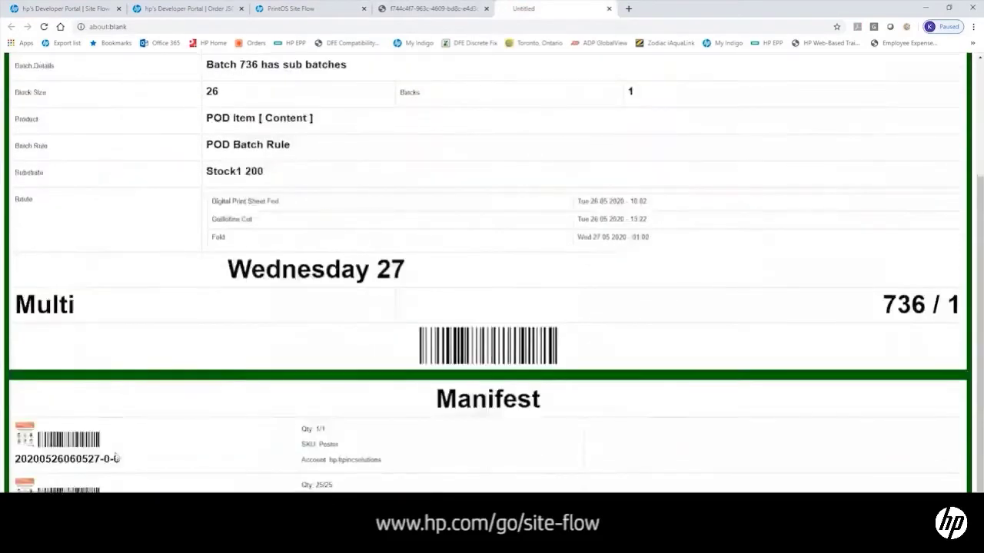
pyautogui.scroll(2, 273, 362)
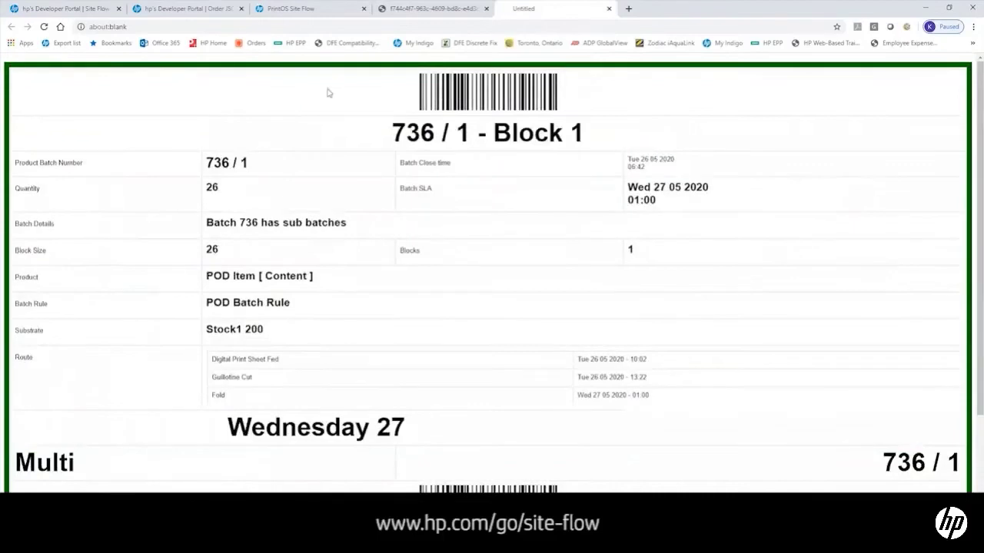
# - Complete the Digital Print Sheet Fed task for batch 736 in Site Flow and dismiss the next production step notice
pyautogui.click(299, 6)
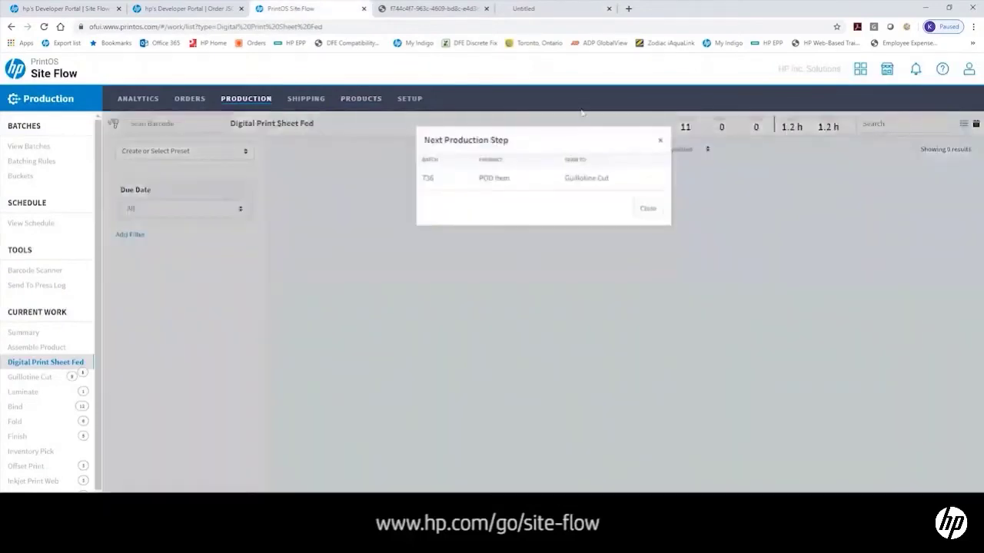
pyautogui.click(646, 209)
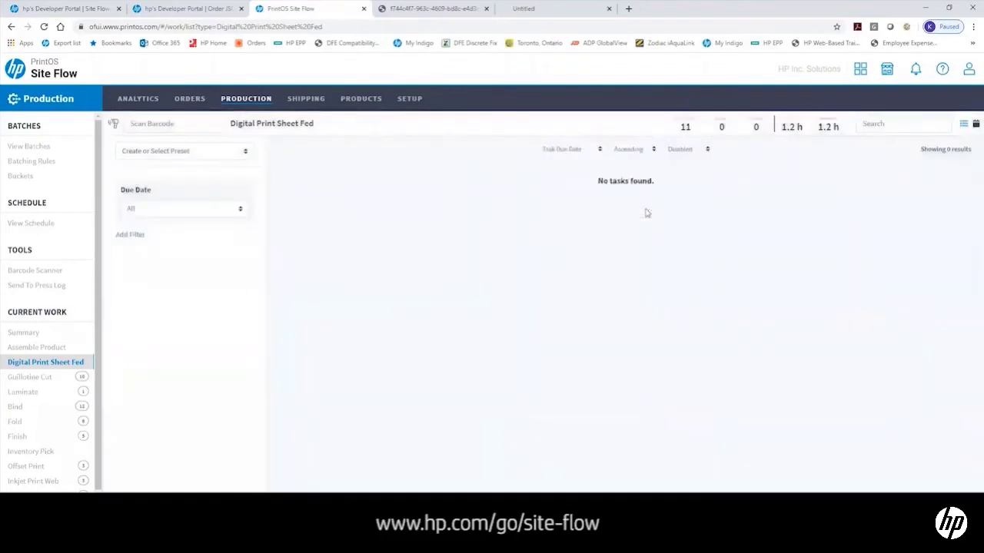
# - Expand batch 736 POD Item in the Guillotine Cut work queue and complete its cutting task
pyautogui.click(47, 378)
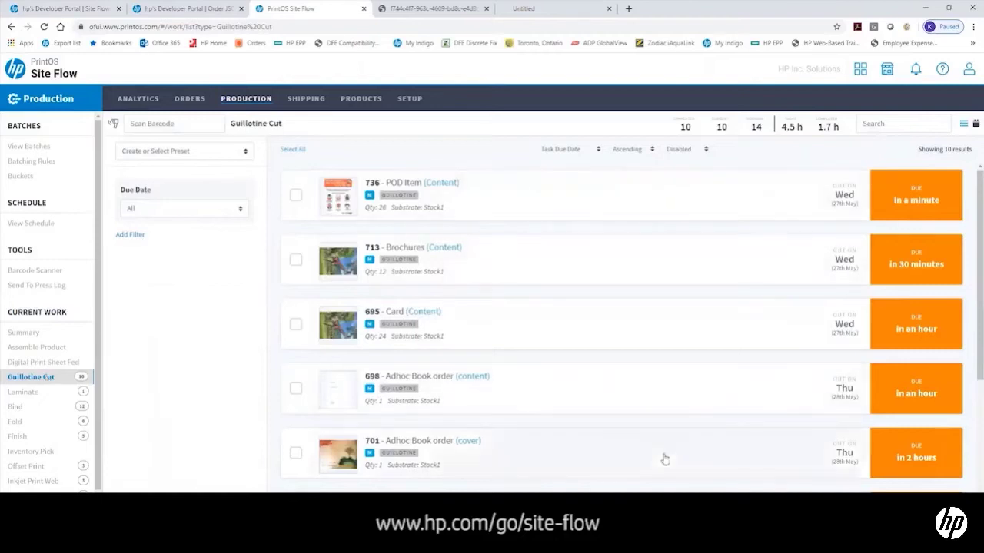
pyautogui.click(594, 201)
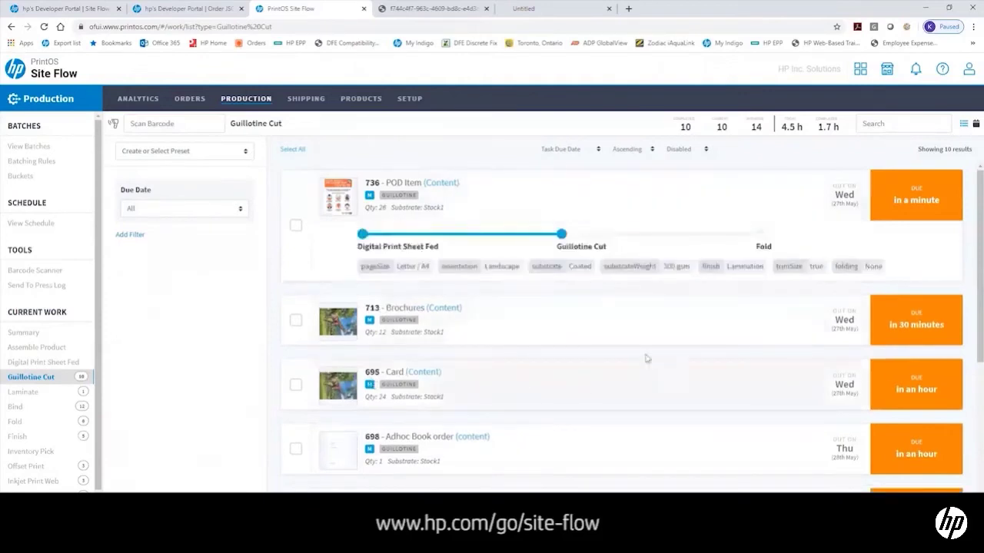
pyautogui.scroll(-1, 644, 362)
pyautogui.scroll(-1, 645, 359)
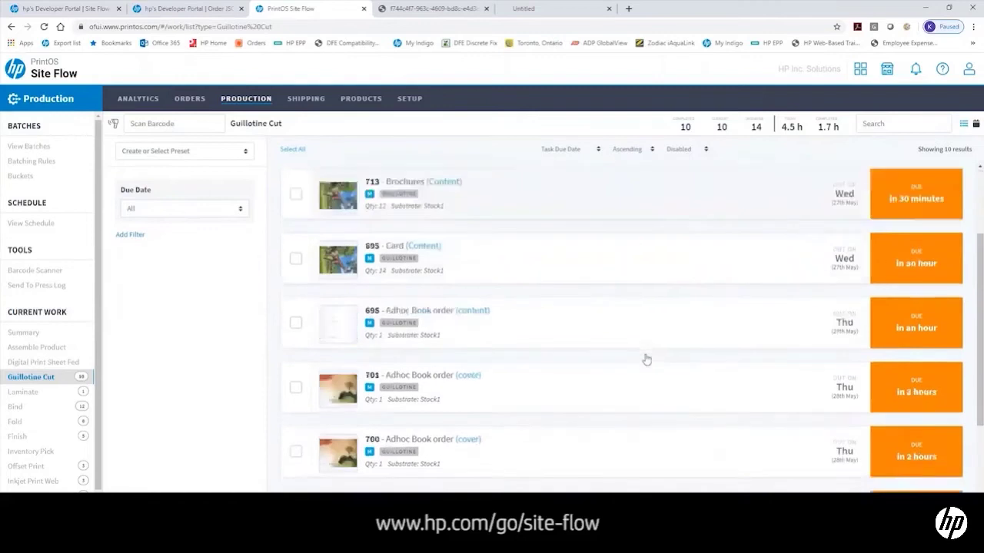
pyautogui.scroll(2, 646, 358)
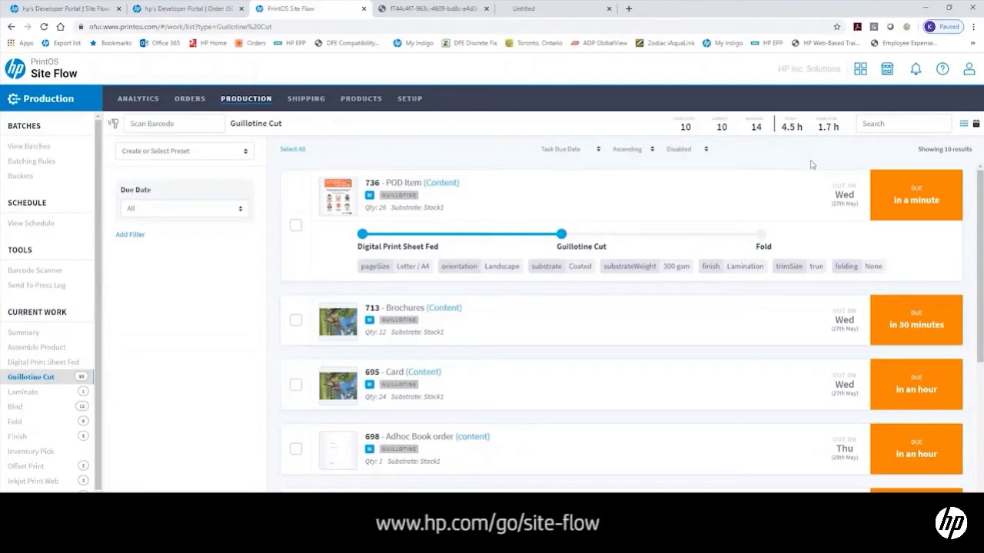
pyautogui.click(296, 226)
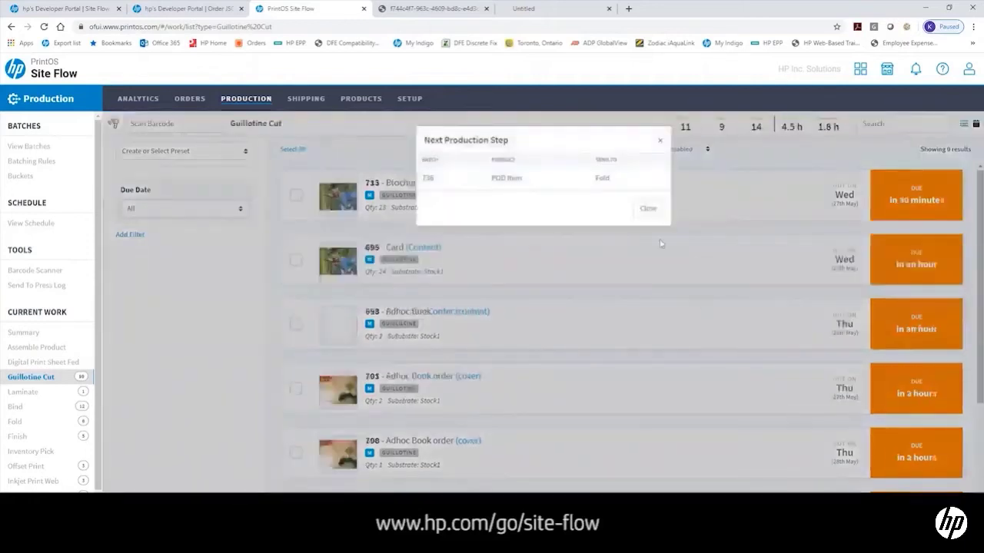
pyautogui.click(647, 209)
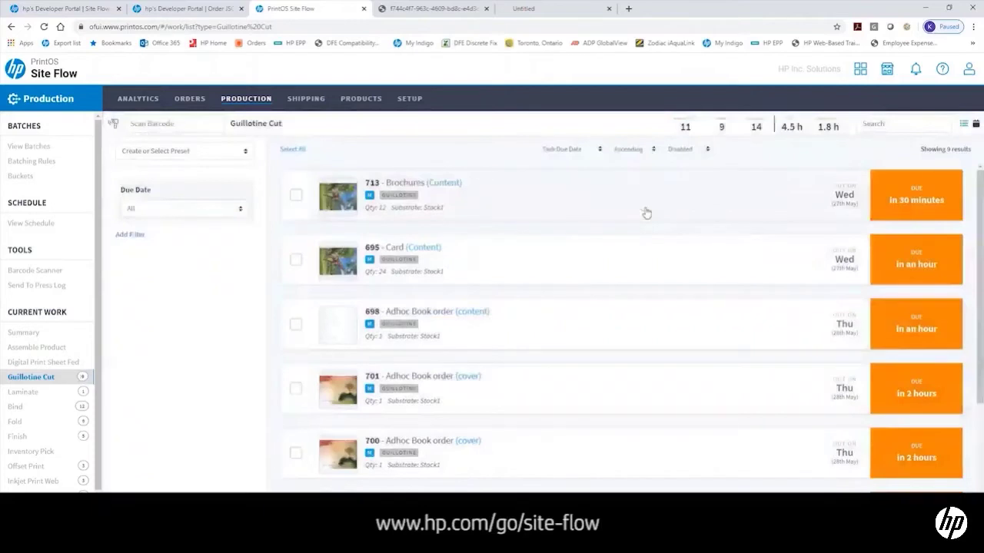
pyautogui.click(646, 213)
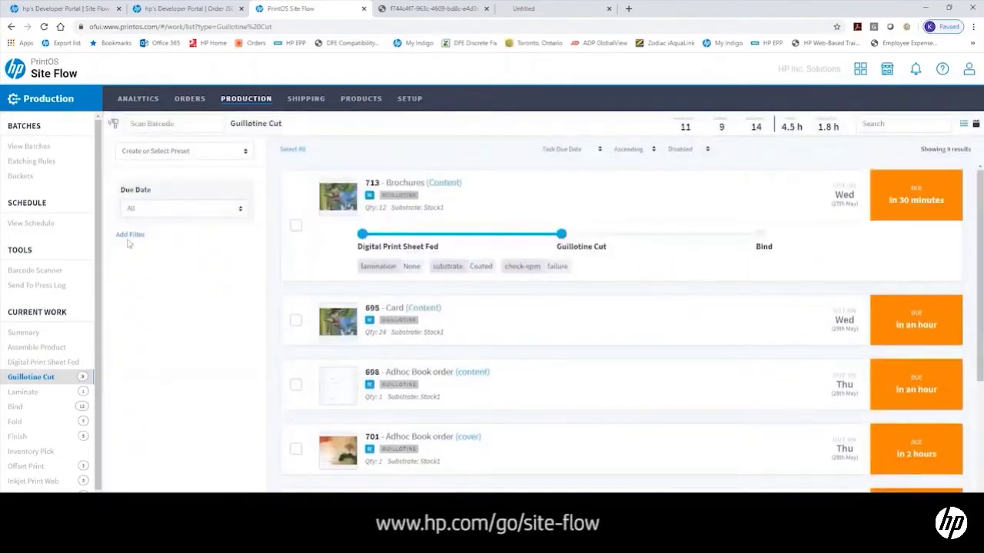
# - Open the production schedule in the hourly view and review the planned jobs for each device
pyautogui.click(30, 223)
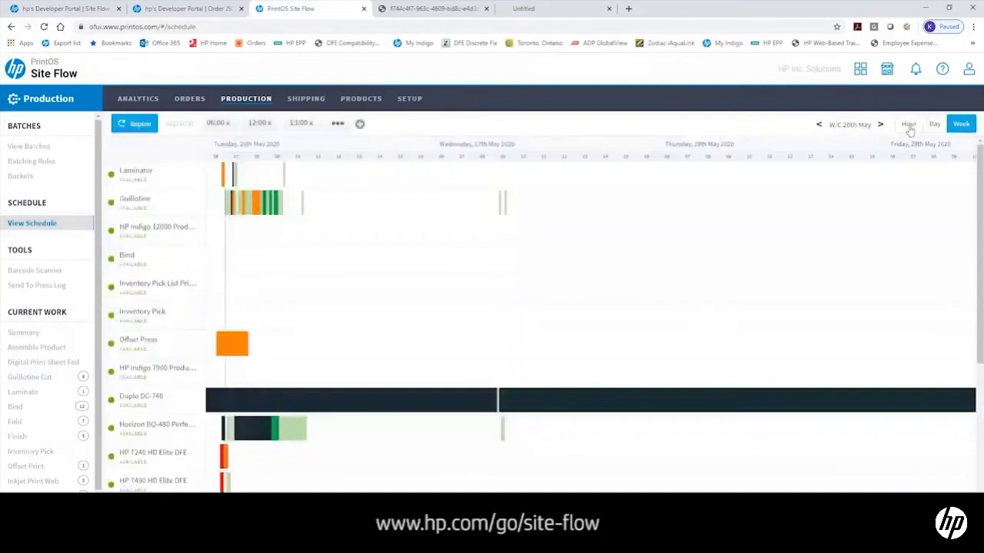
pyautogui.click(908, 125)
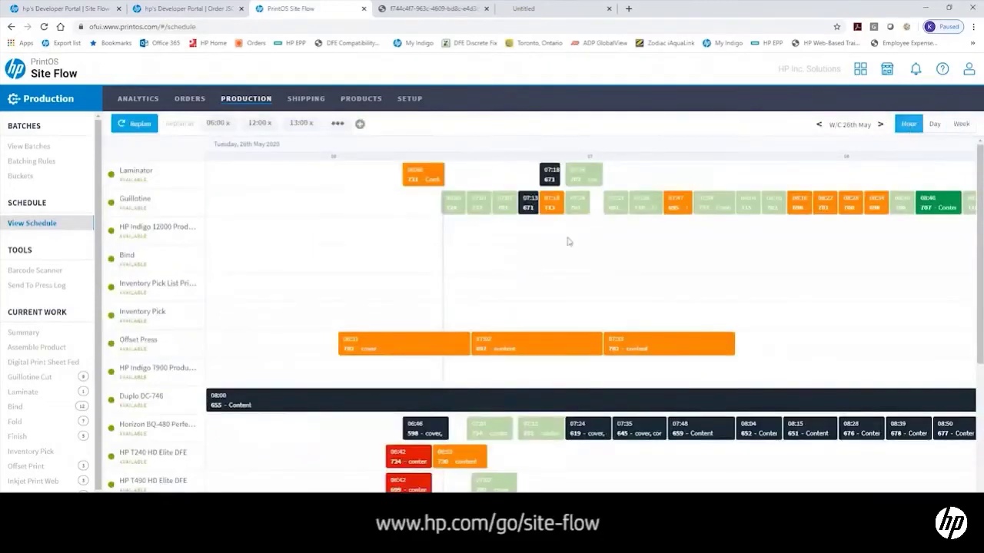
pyautogui.scroll(-3, 568, 242)
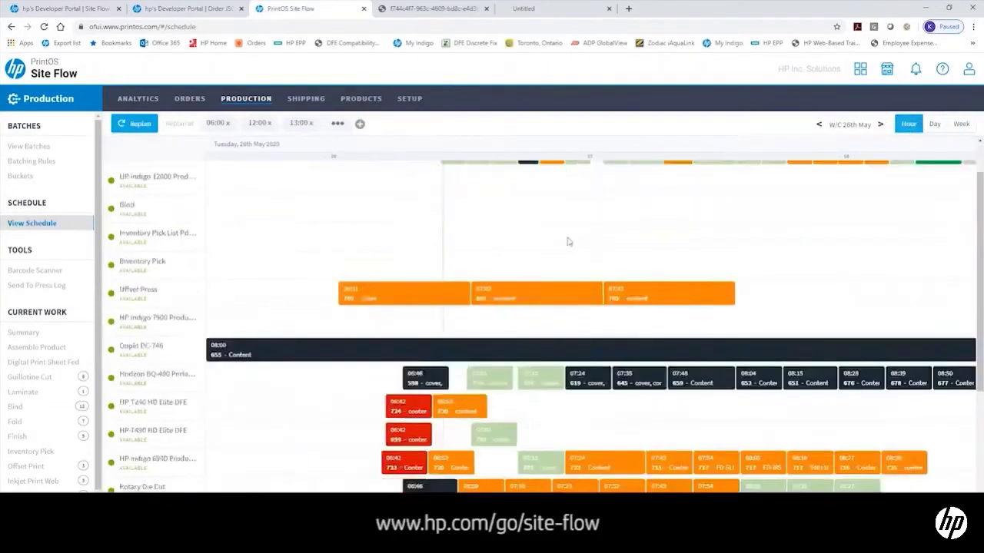
# - Survey the hourly schedule's full device list, from the Laminator and Guillotine rows down to Hand Work
pyautogui.scroll(-2, 568, 242)
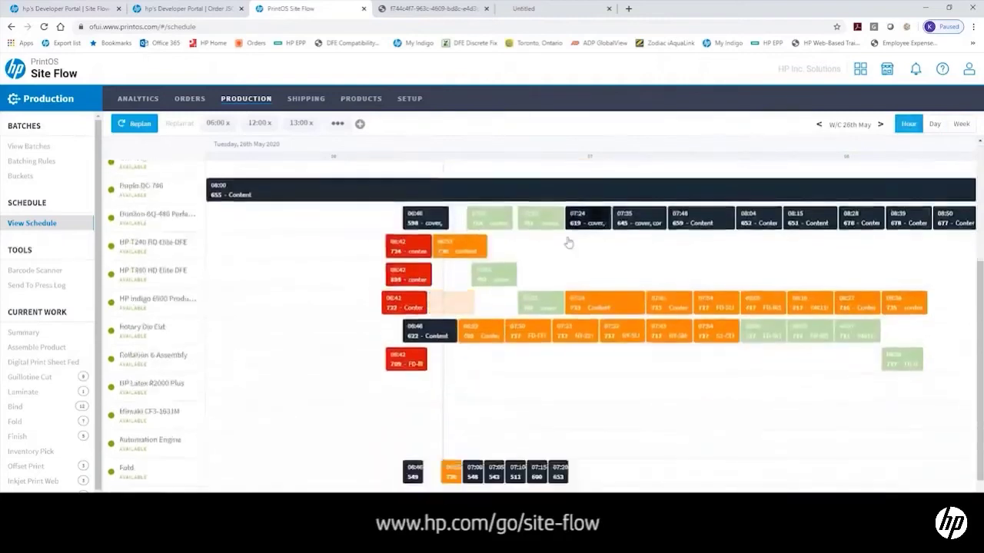
pyautogui.scroll(-1, 568, 241)
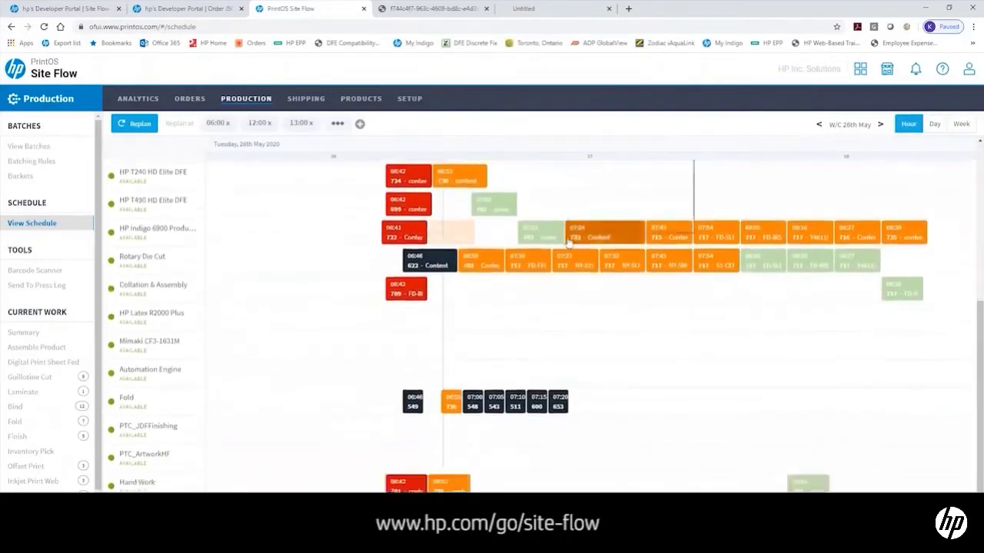
pyautogui.scroll(4, 568, 241)
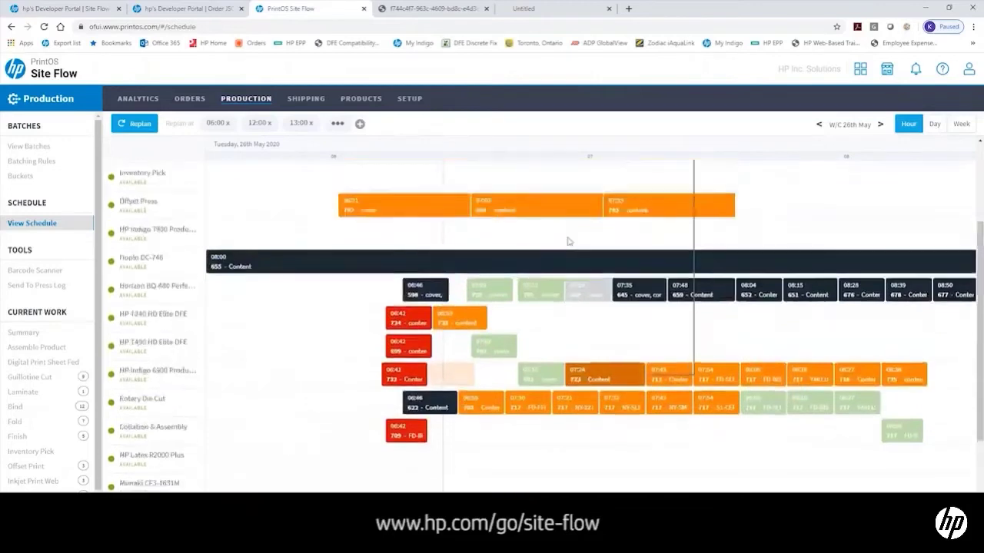
pyautogui.scroll(4, 567, 242)
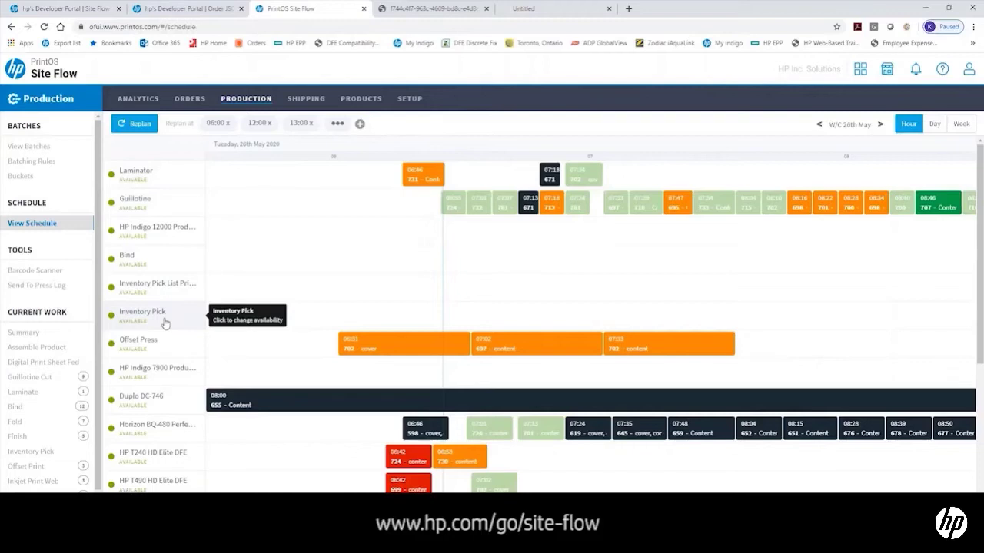
pyautogui.scroll(-2, 163, 323)
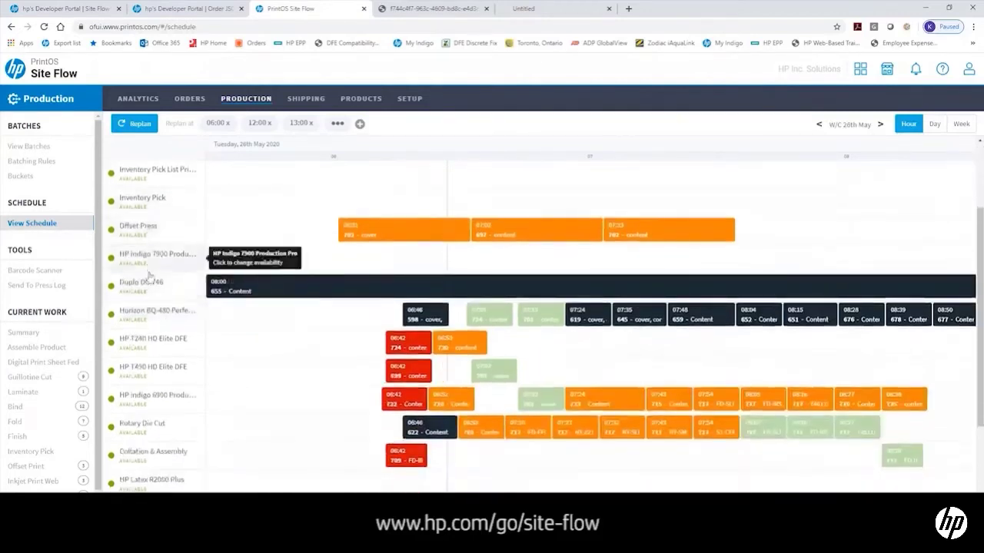
pyautogui.scroll(2, 149, 278)
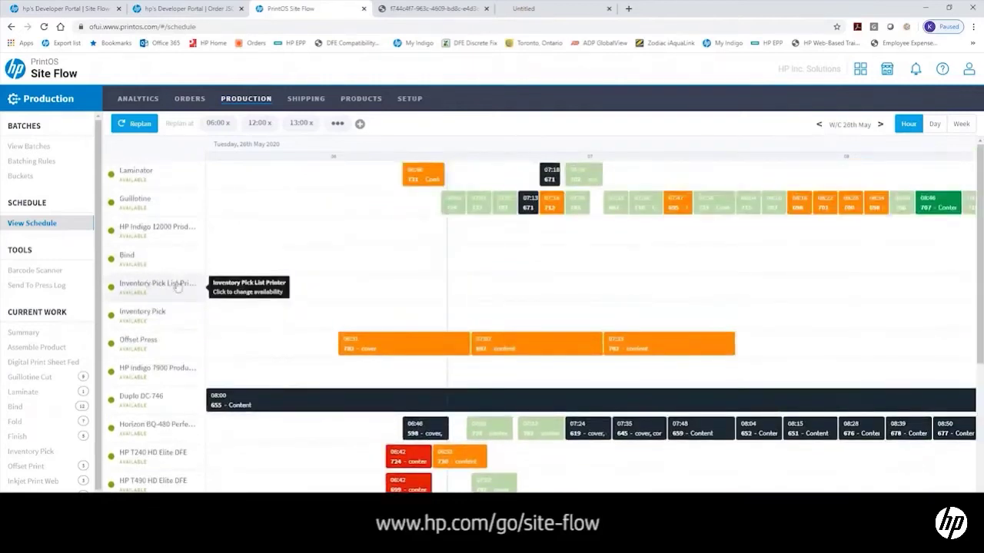
# - Check the job details of the first scheduled jobs on the Offset Press, the Guillotine and the HP T240 HD Elite DFE
pyautogui.moveTo(370, 350)
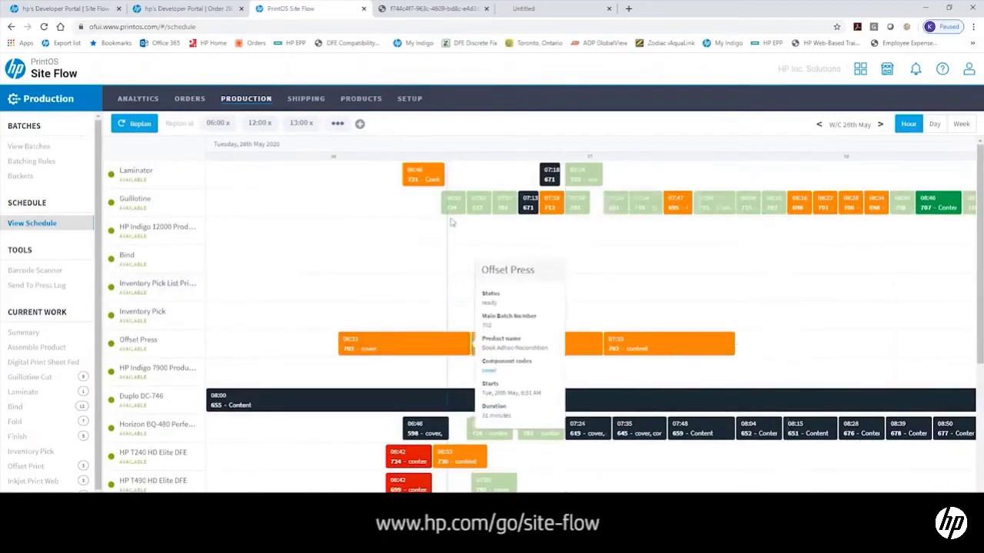
pyautogui.moveTo(454, 213)
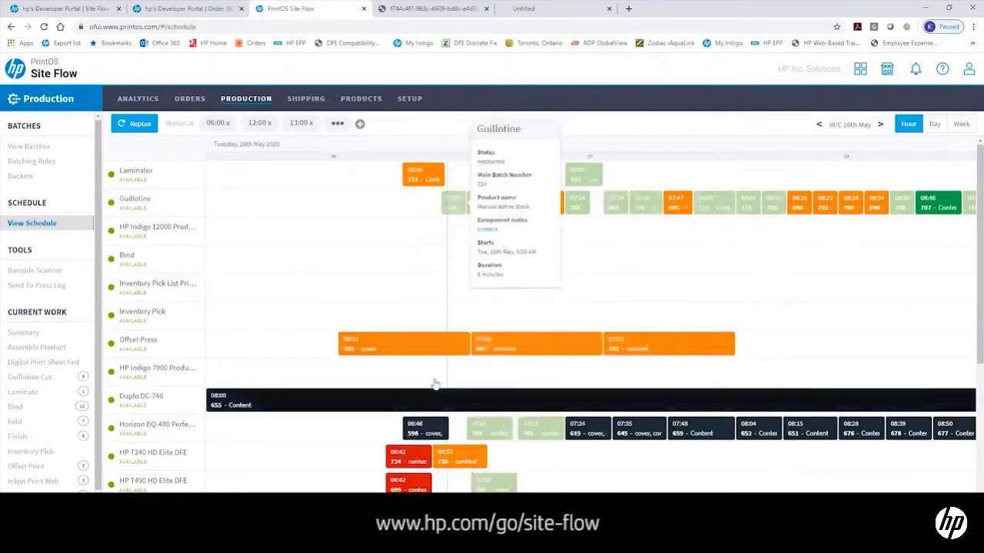
pyautogui.moveTo(402, 451)
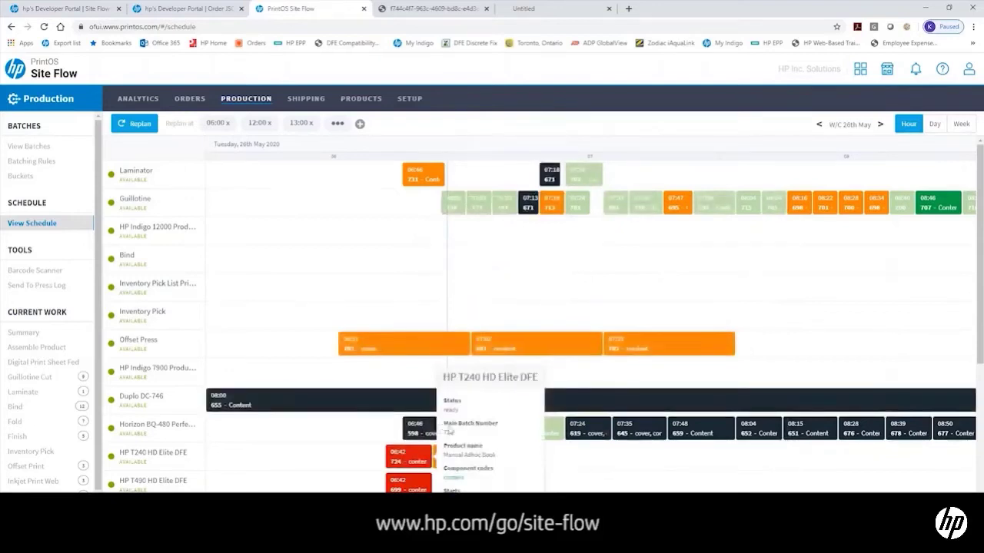
pyautogui.scroll(-3, 399, 446)
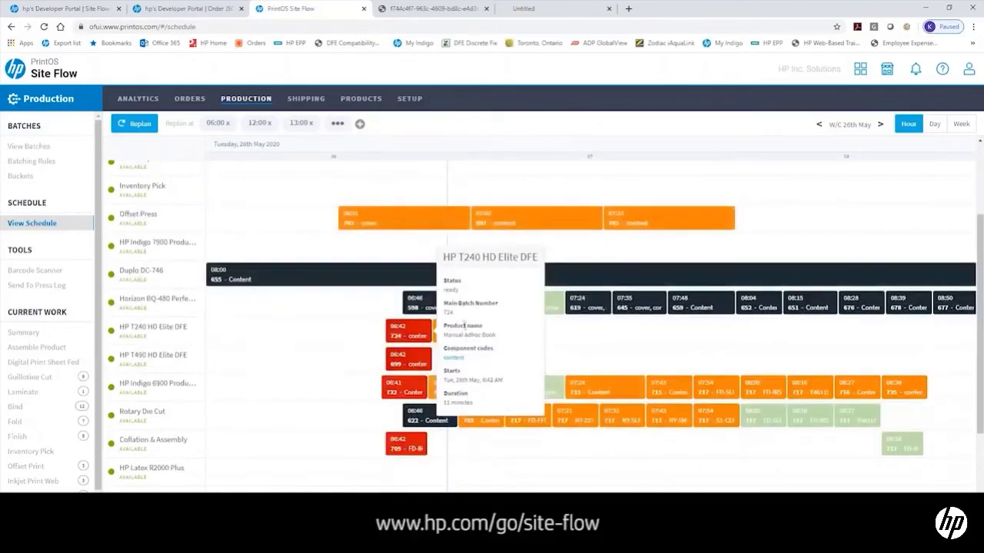
pyautogui.scroll(3, 296, 342)
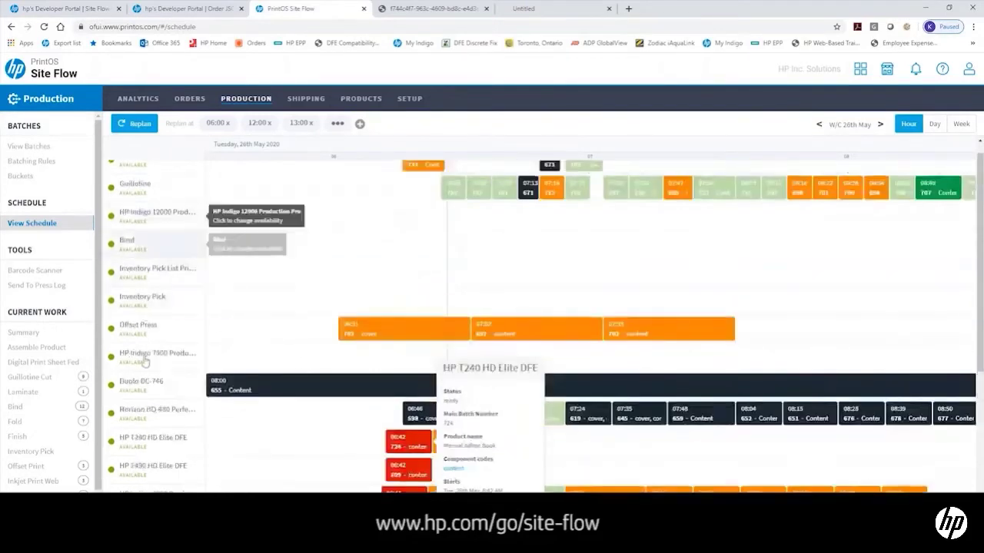
# - Disable the Horizon BQ-480 Perfect Binder in the schedule so its work goes to the next available resource
pyautogui.scroll(-1, 150, 393)
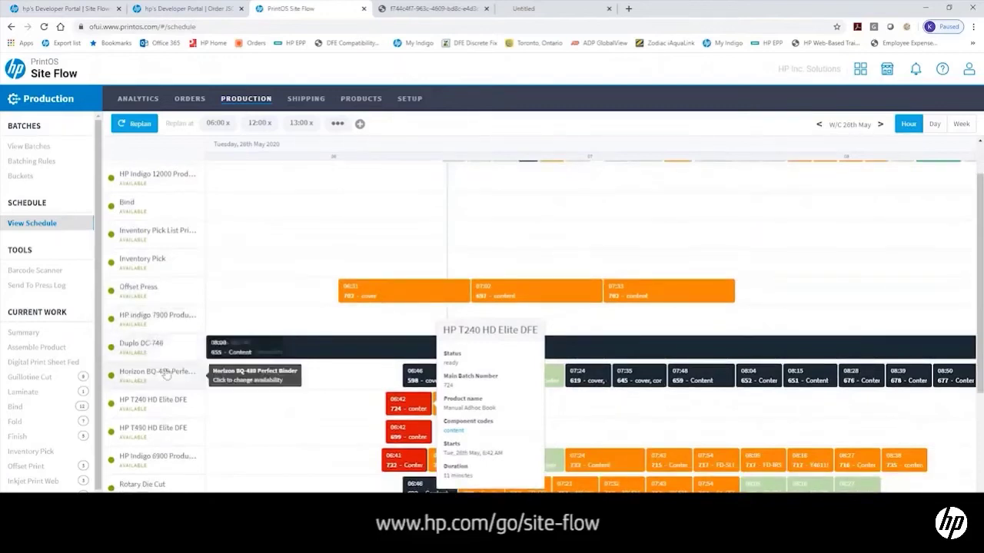
pyautogui.click(165, 374)
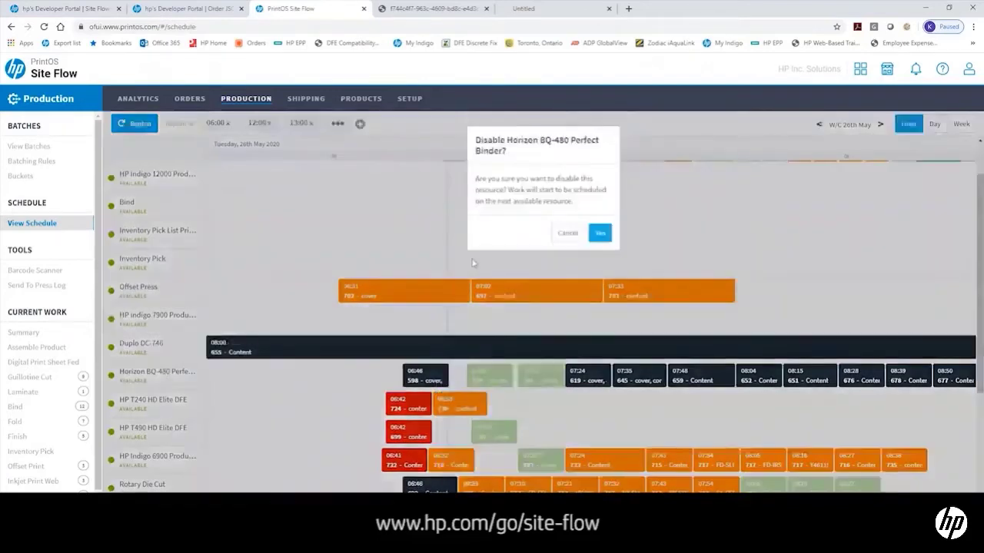
pyautogui.click(600, 232)
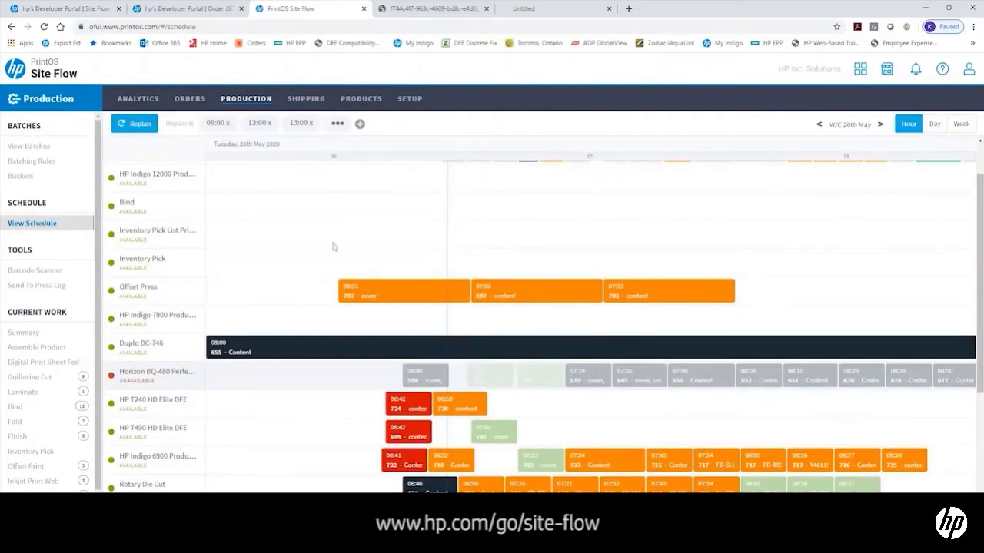
pyautogui.scroll(1, 334, 246)
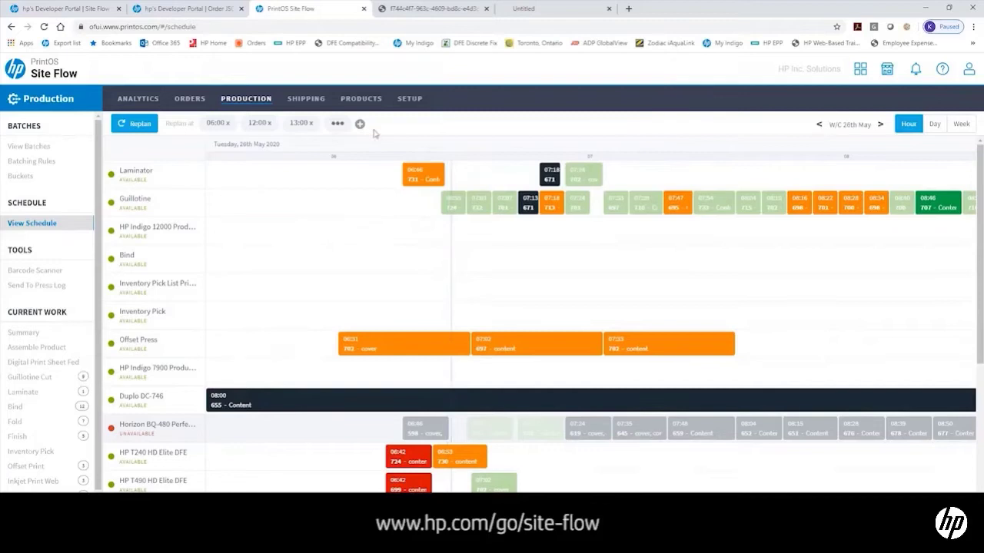
# - Open box 7 on the Reconcile & Dispatch shipping wall and check the poster's barcode on the job ticket PDF
pyautogui.click(313, 102)
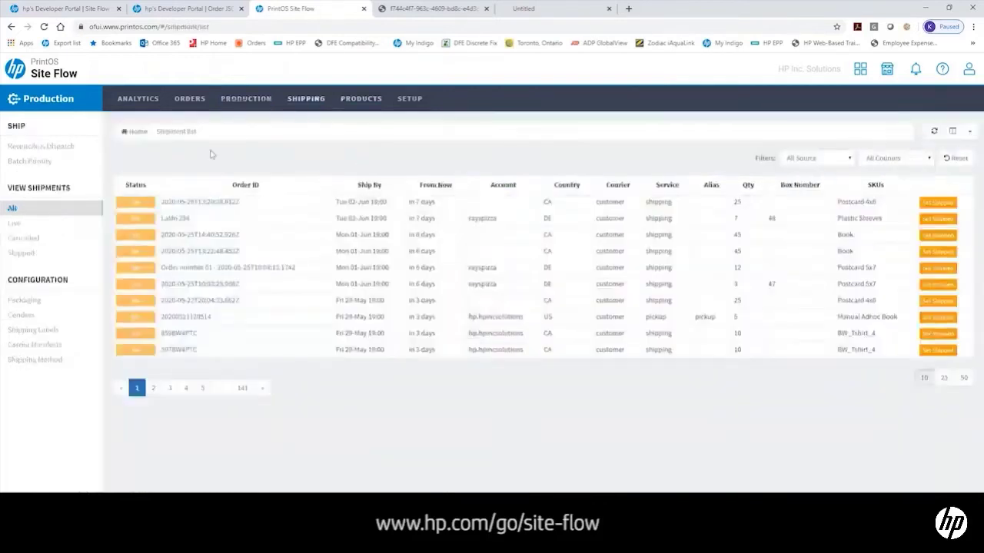
pyautogui.click(62, 148)
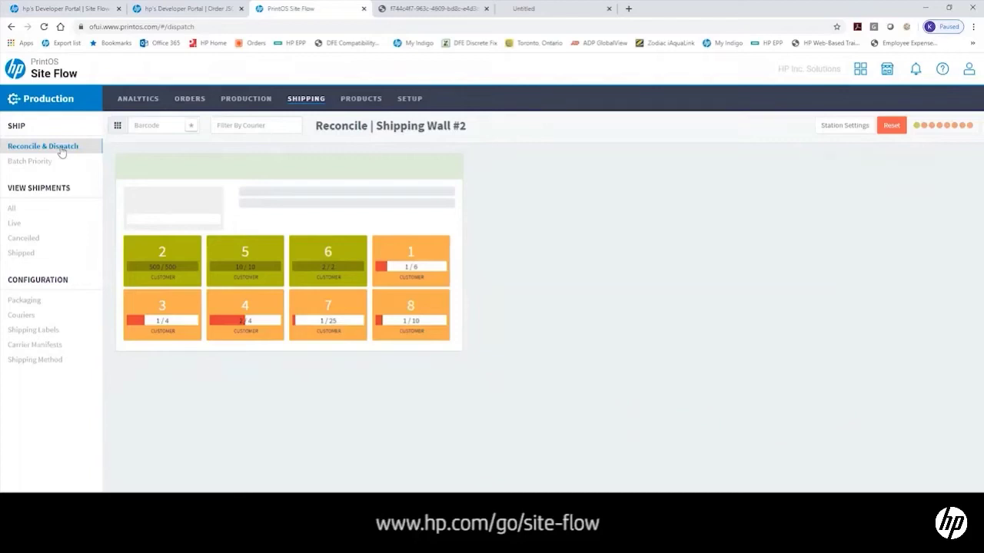
pyautogui.click(350, 309)
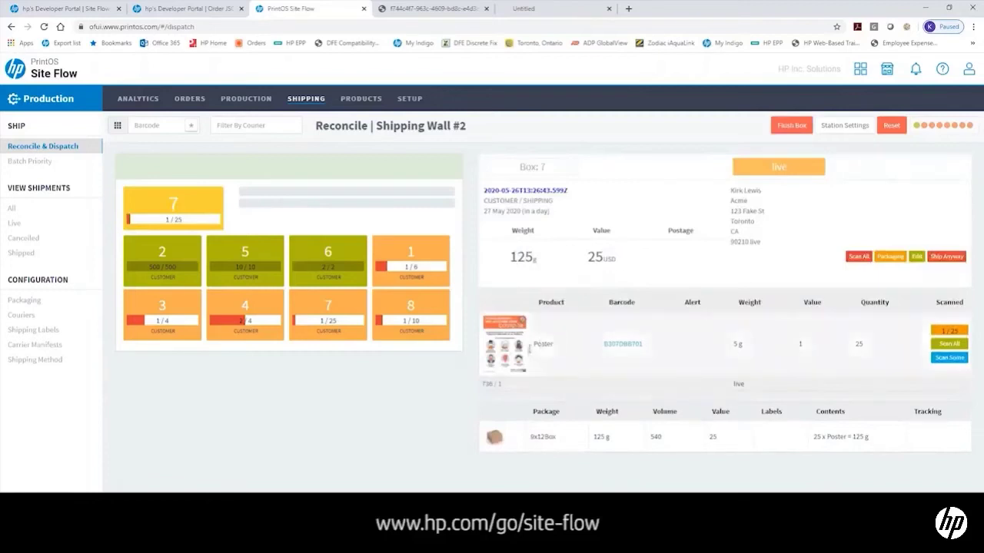
pyautogui.click(448, 9)
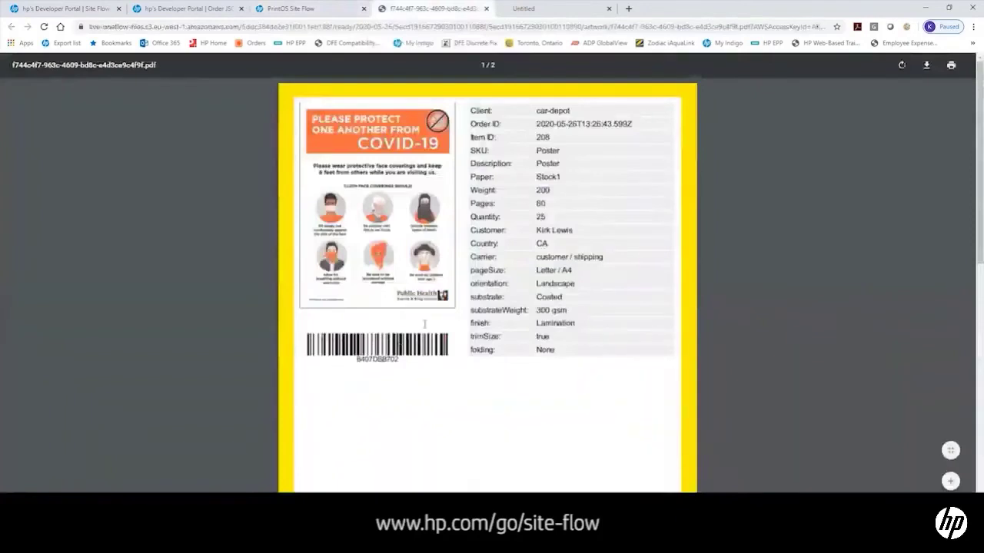
pyautogui.click(318, 9)
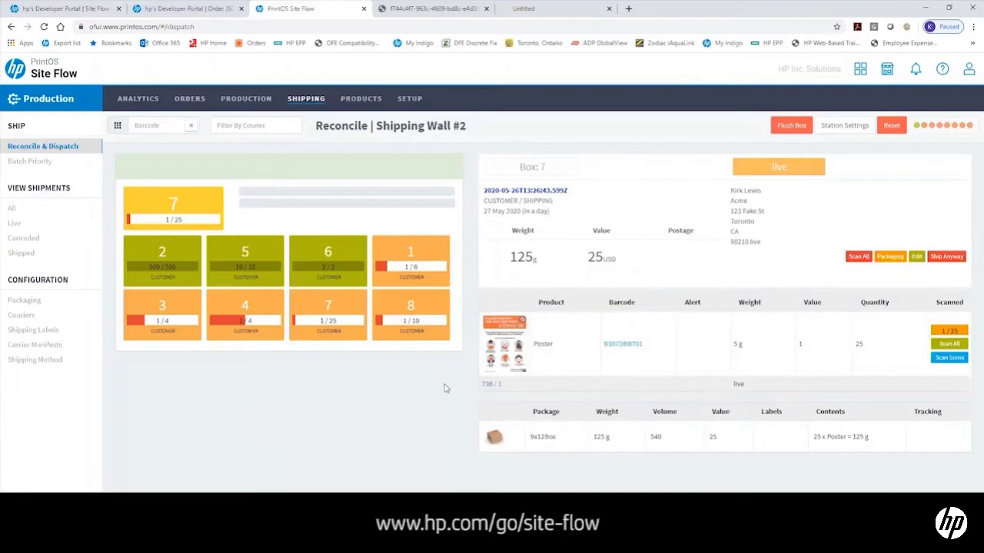
# - Reconcile the Poster item in box 7 by scanning one copy through its barcode and all remaining copies together, closing each artwork preview
pyautogui.click(622, 345)
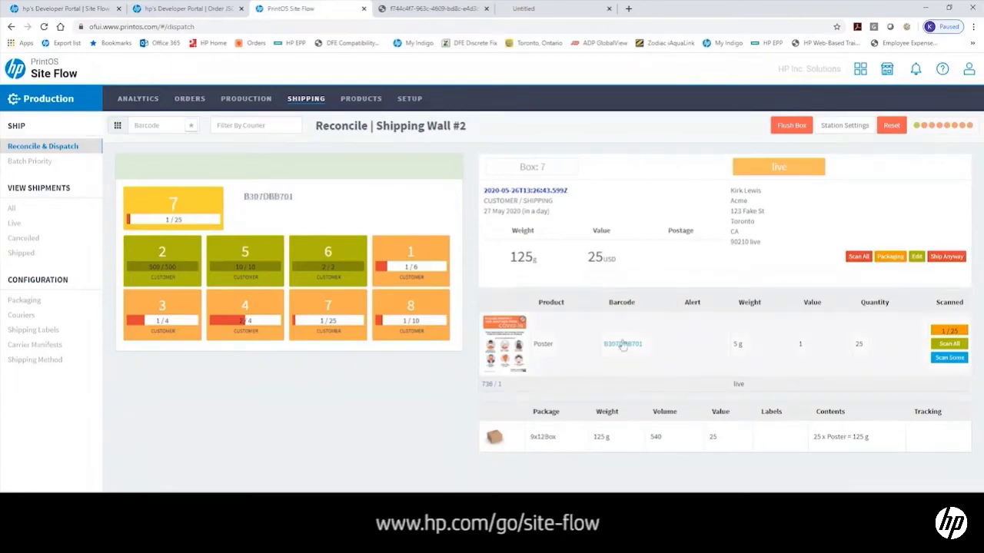
pyautogui.click(623, 344)
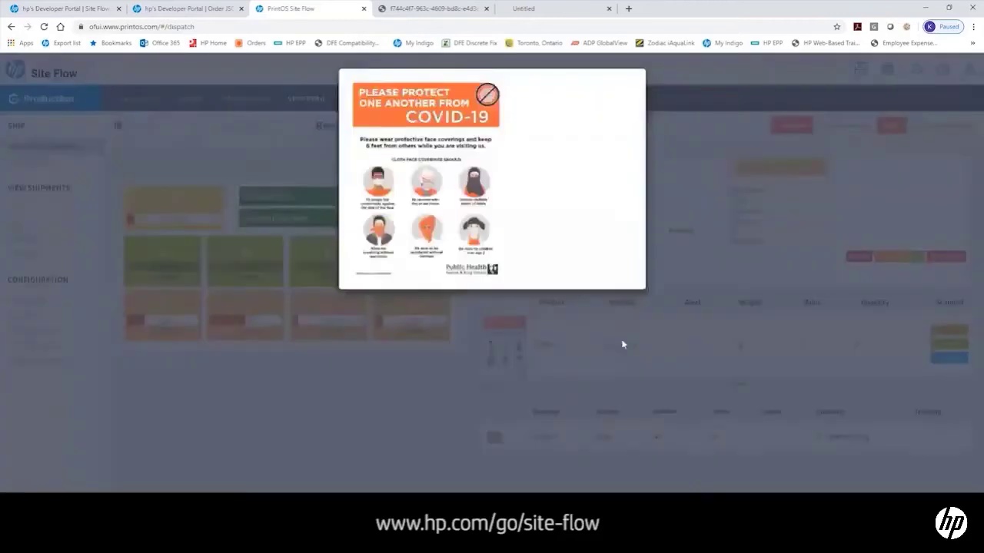
pyautogui.click(623, 344)
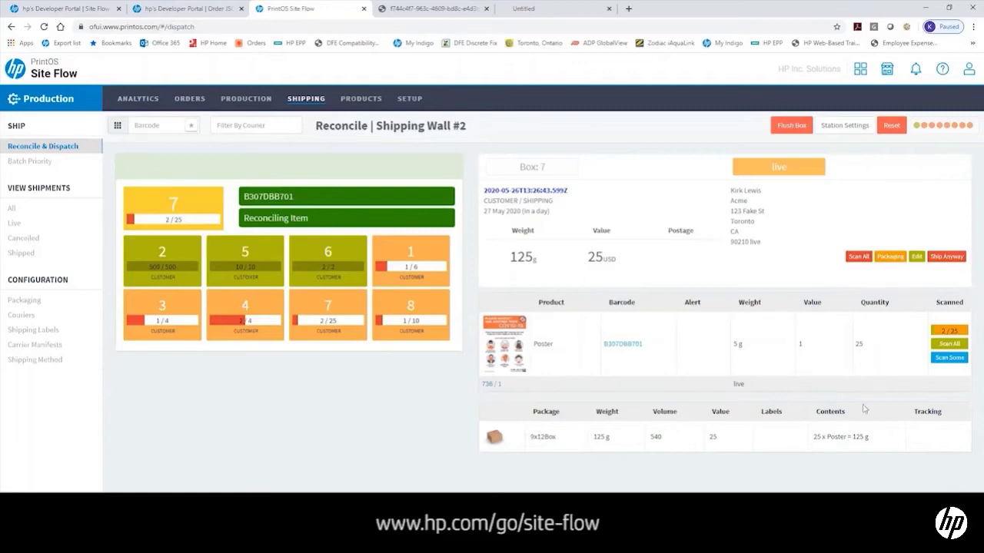
pyautogui.click(946, 348)
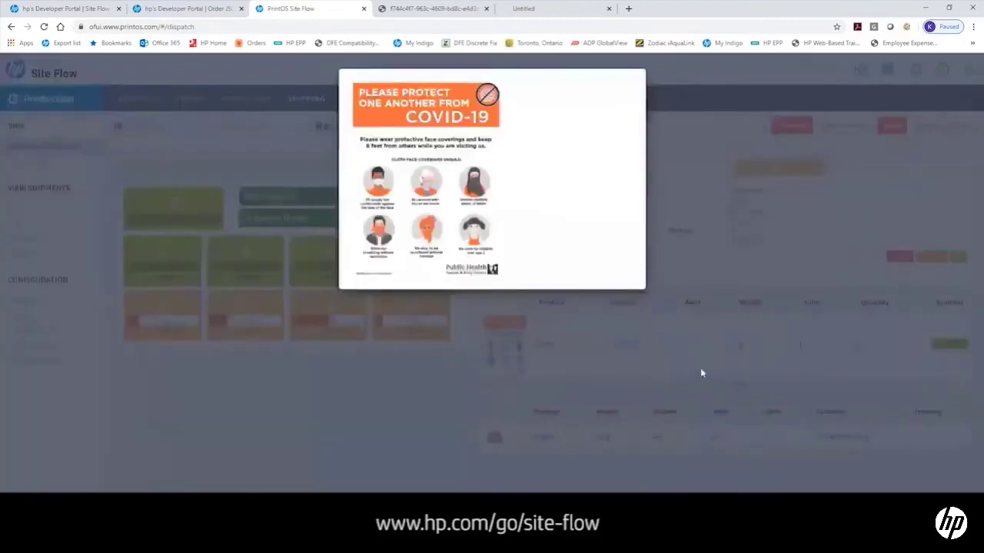
pyautogui.click(700, 372)
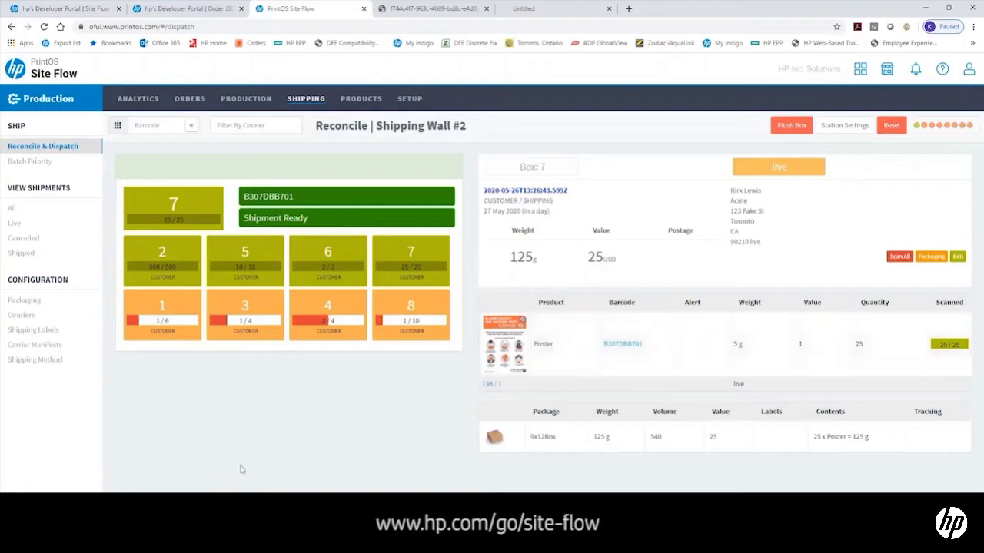
# - Switch to the PowerPoint presentation and show slide 3 with the HP Site Flow contact details
pyautogui.moveTo(124, 511)
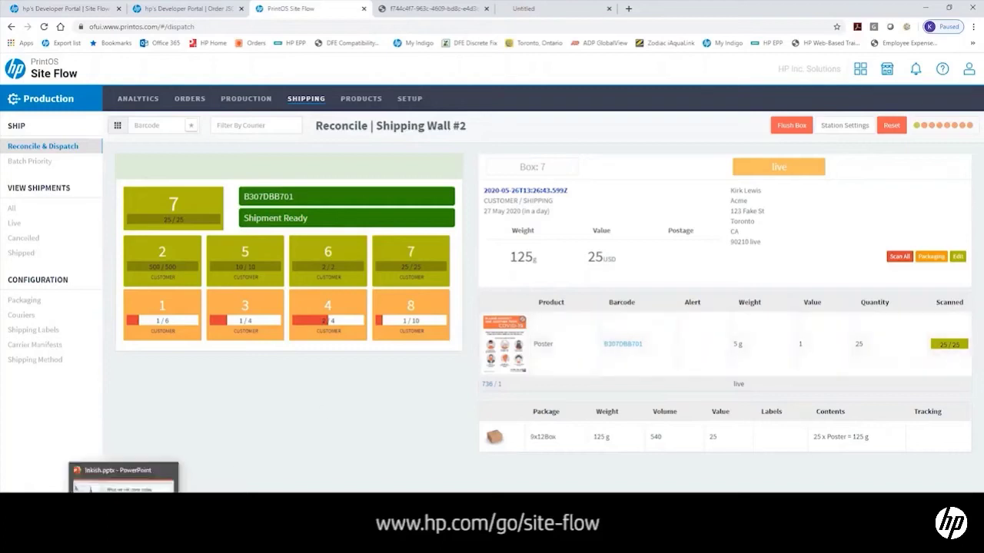
pyautogui.click(123, 480)
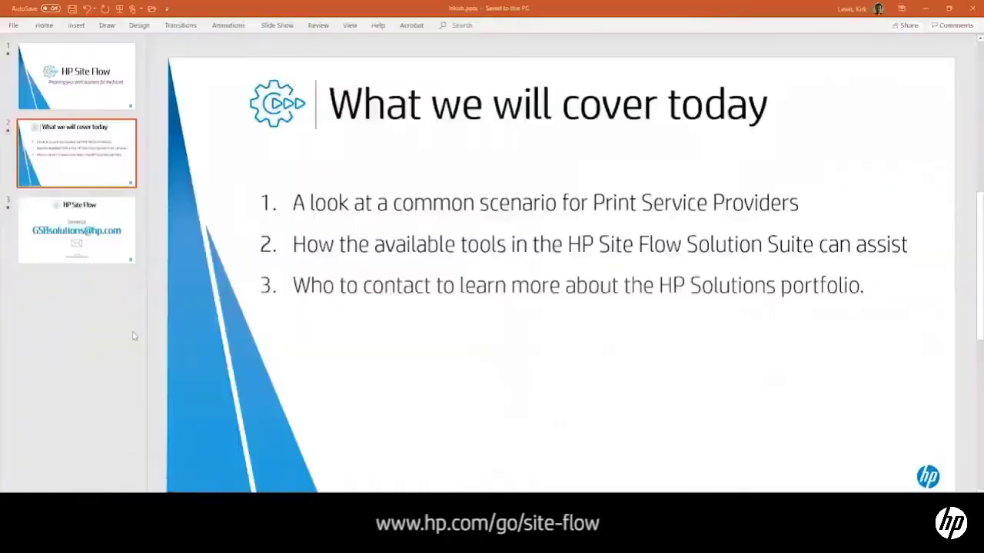
pyautogui.click(84, 259)
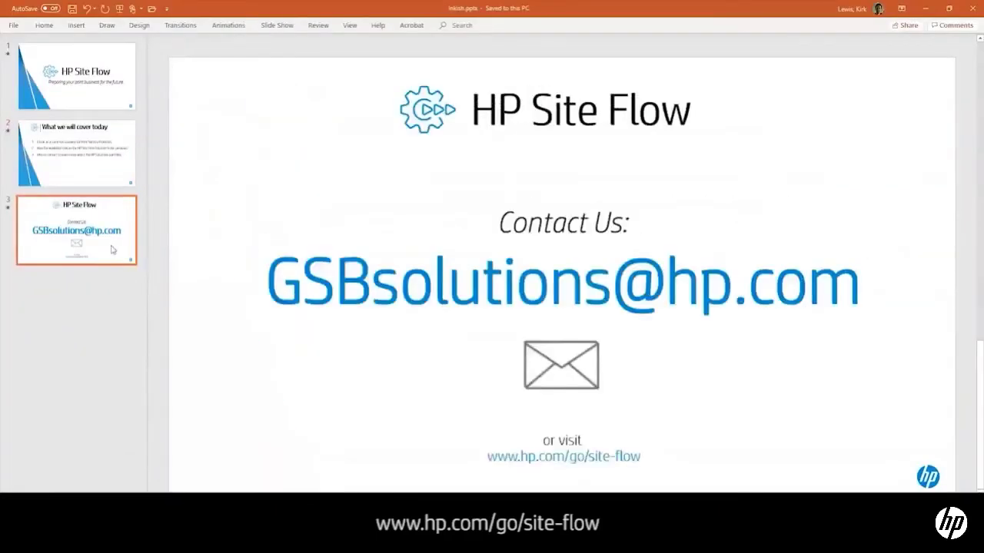